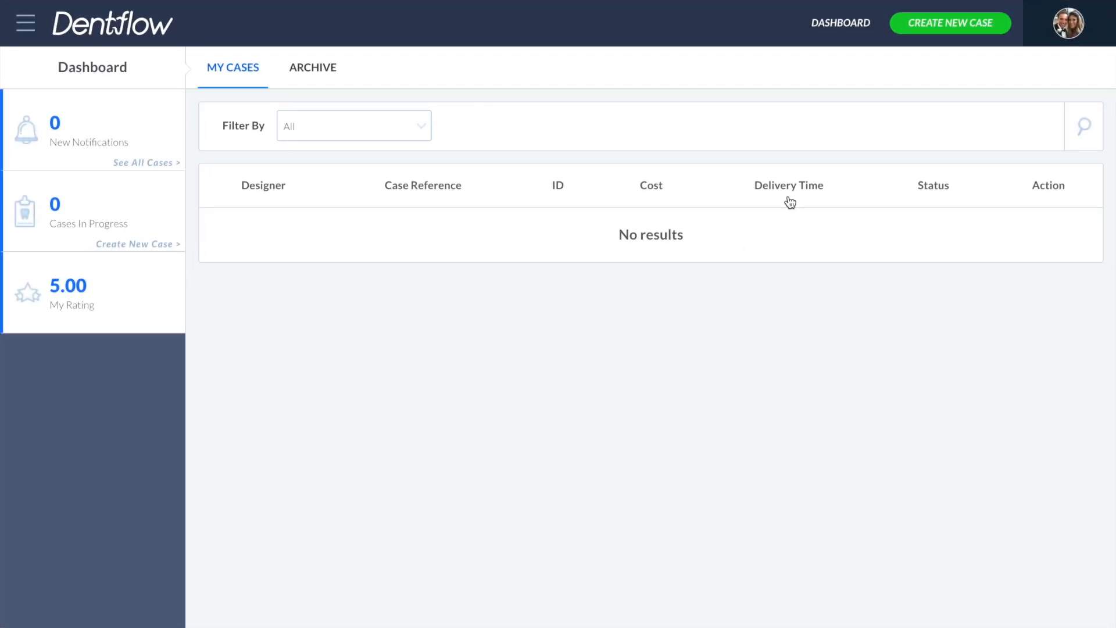
- Start a new case and enter Demo as the case reference
left_click(945, 26)
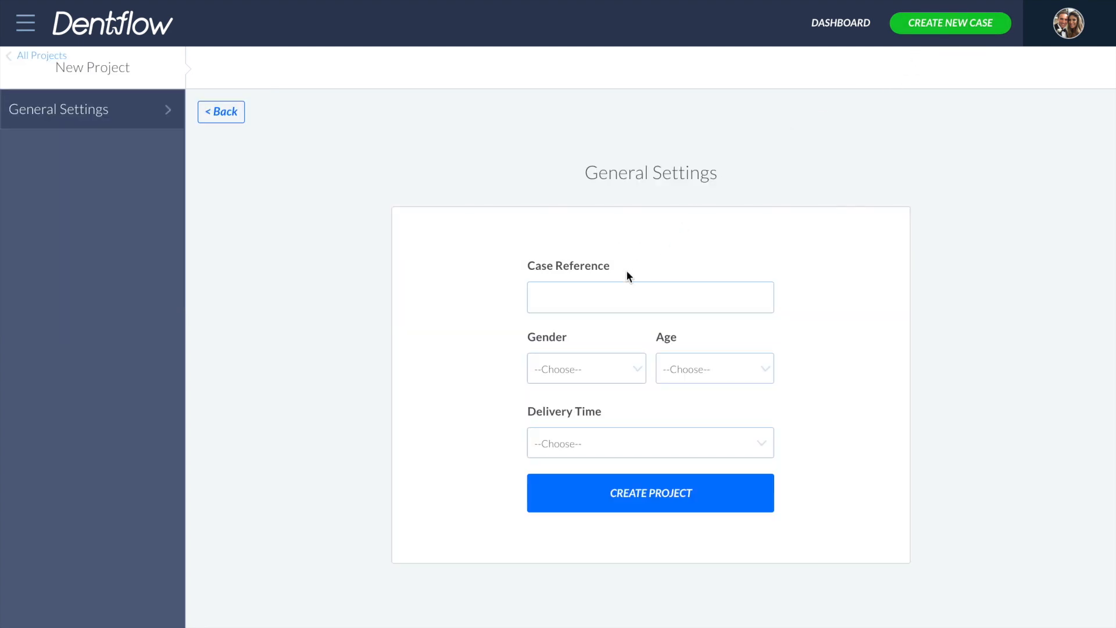
left_click(600, 299)
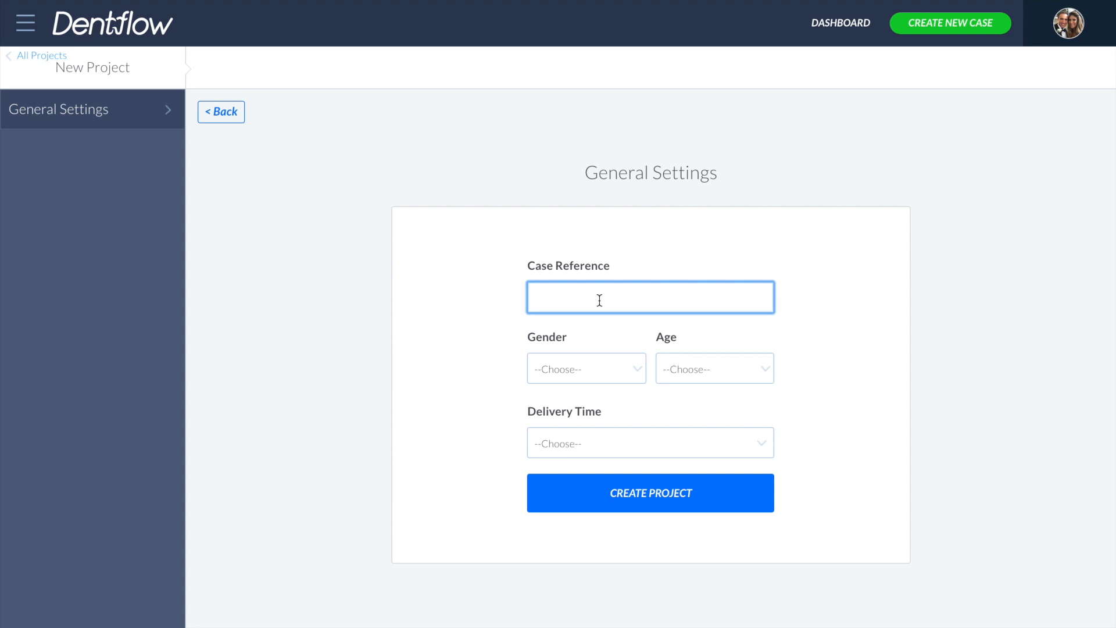
type("Demo")
- Set the patient's age to 25 and gender to Male
left_click(701, 366)
scroll(700, 456, "down", 8)
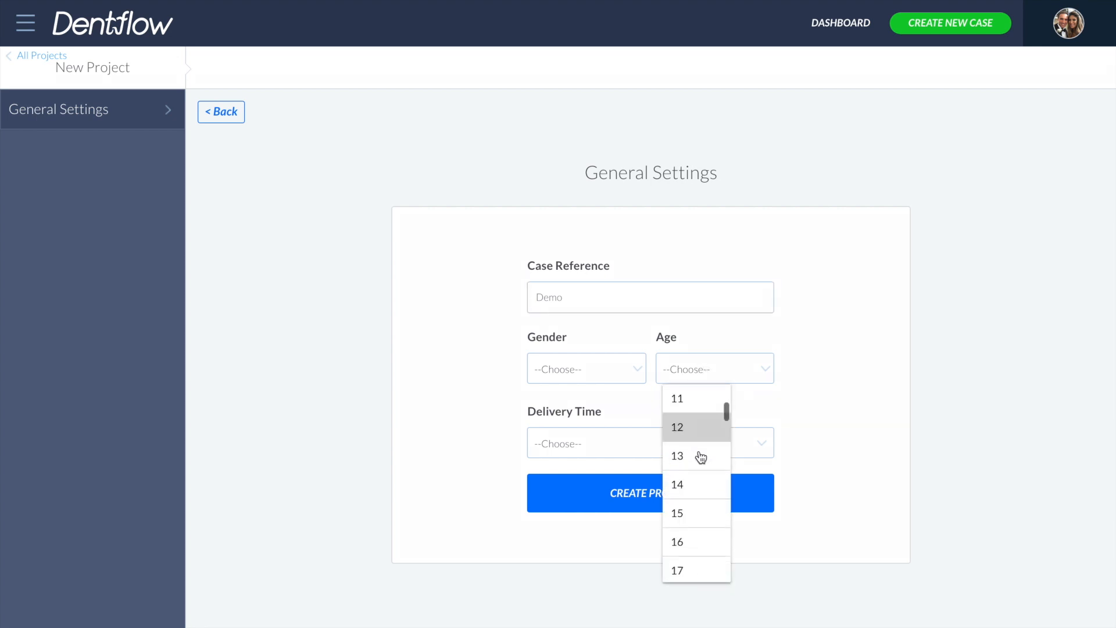
scroll(701, 457, "down", 3)
left_click(702, 457)
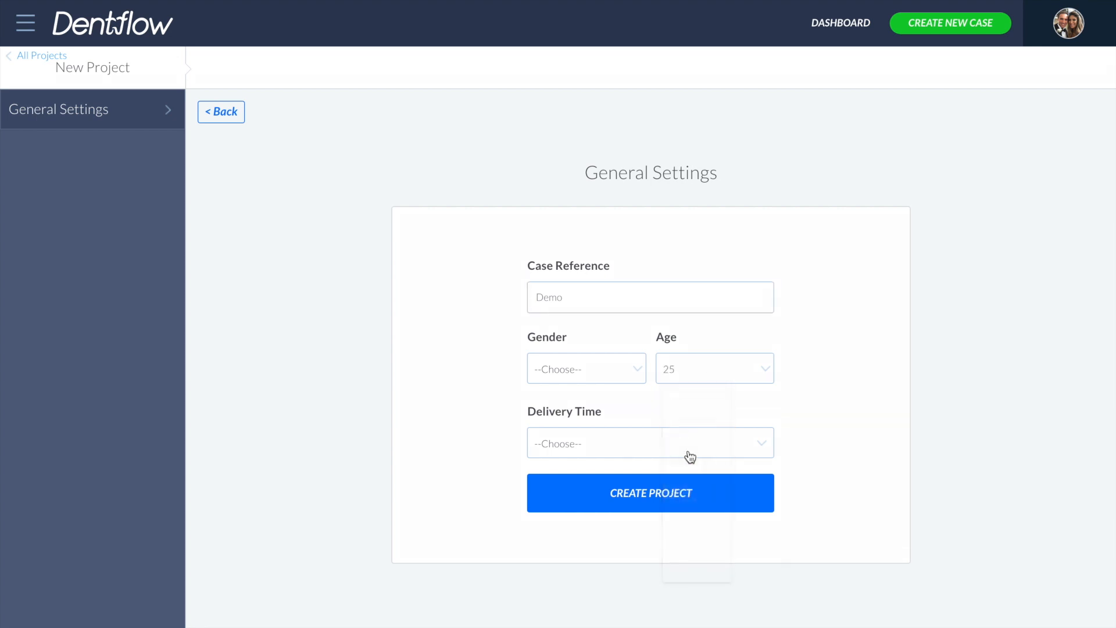
left_click(617, 381)
left_click(582, 434)
- Choose a custom delivery time and pick 18 February 2018 as the delivery date
left_click(679, 443)
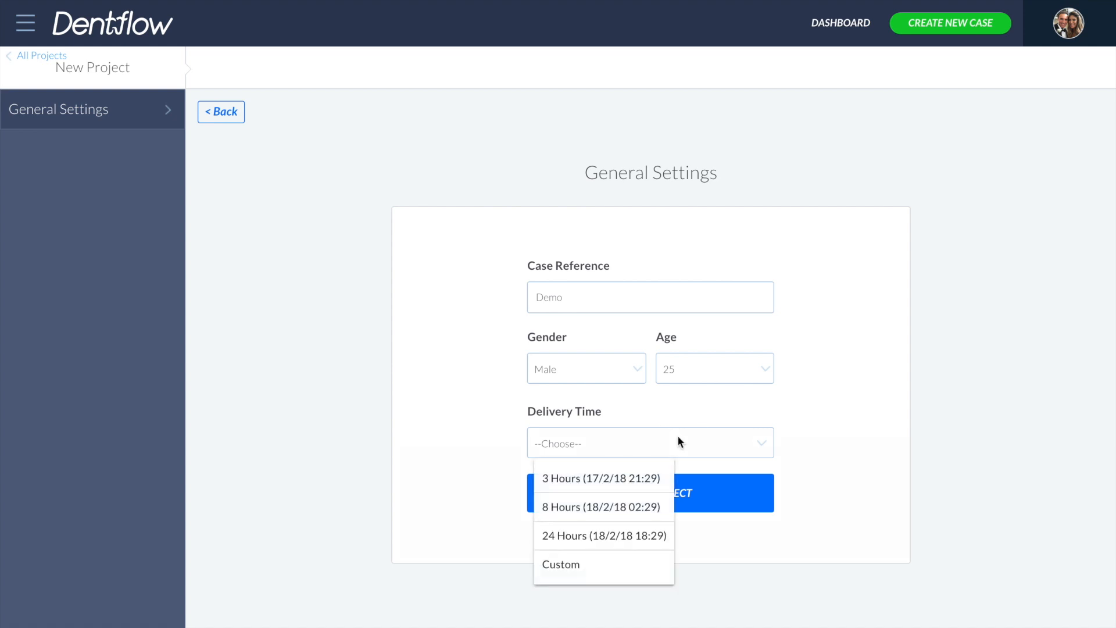
left_click(598, 567)
left_click(593, 445)
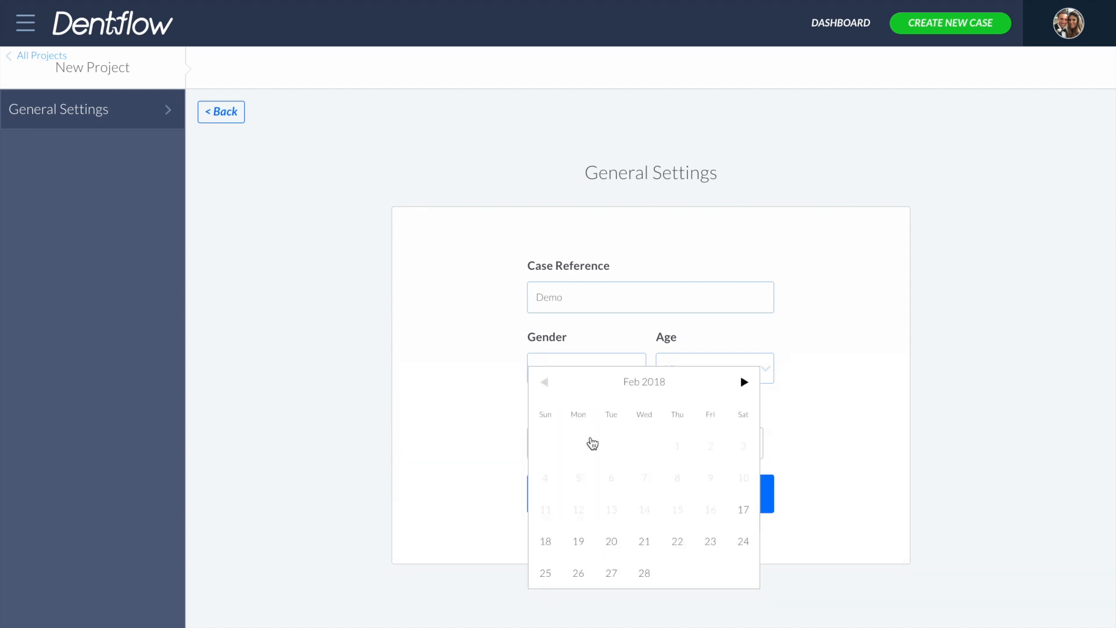
left_click(545, 541)
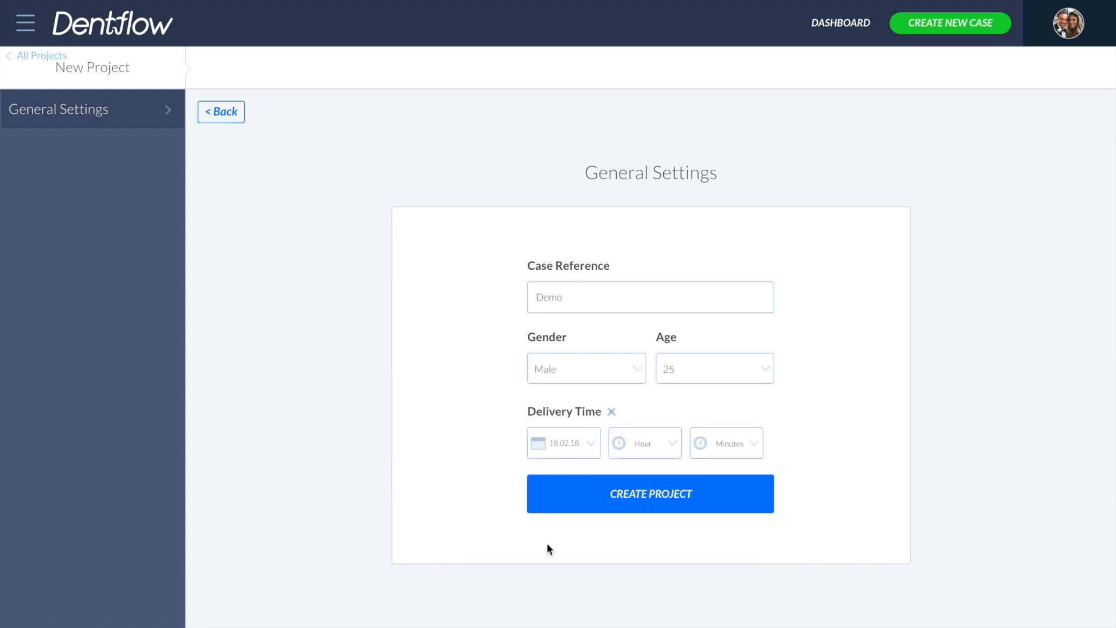
- Set the delivery hour to 10 with minutes 00, and create the project
left_click(660, 454)
scroll(644, 565, "down", 4)
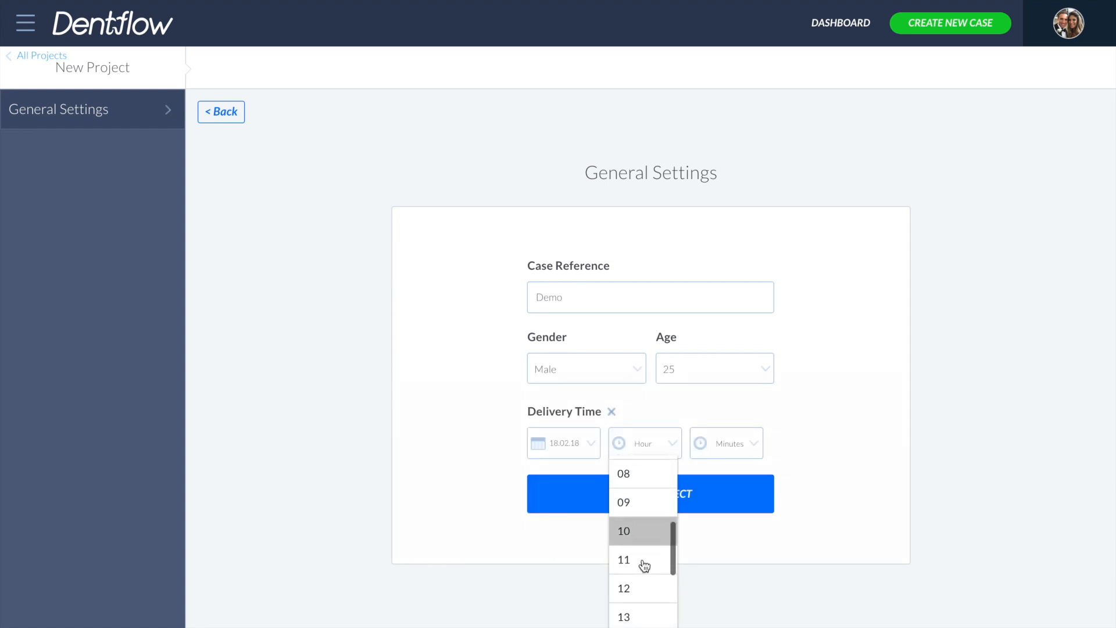
left_click(640, 532)
left_click(739, 442)
left_click(726, 474)
left_click(666, 499)
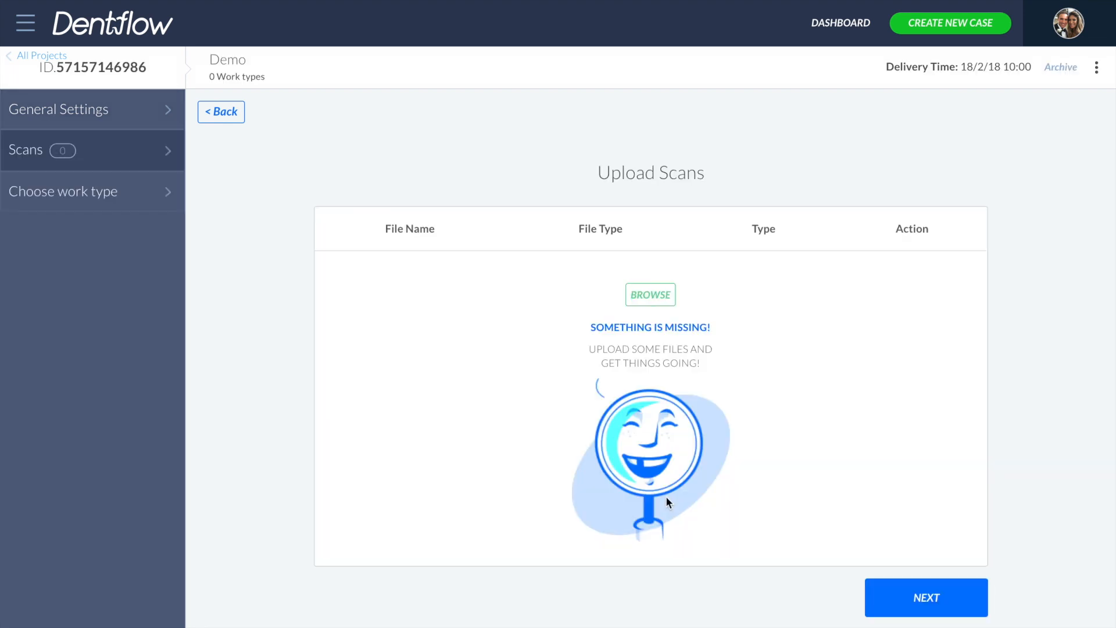
- Upload Upper Gingiva.stl, Upper Jaw.stl and Upper Marker.stl from the 3 Unit Screw Retained folder as scans
left_click(650, 299)
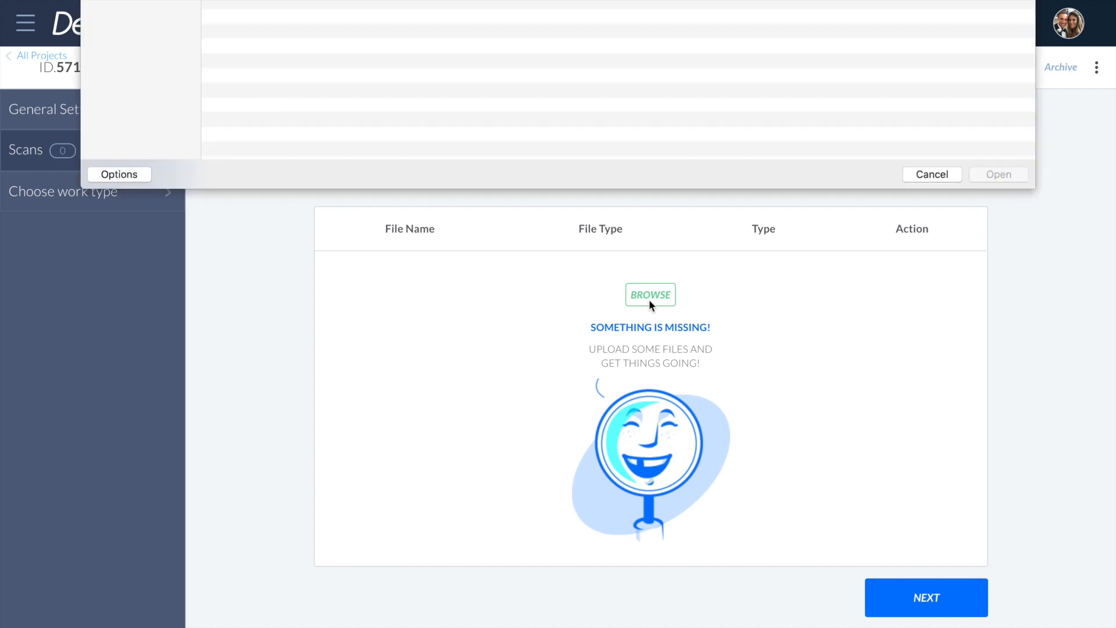
left_click_drag(465, 158, 349, 39)
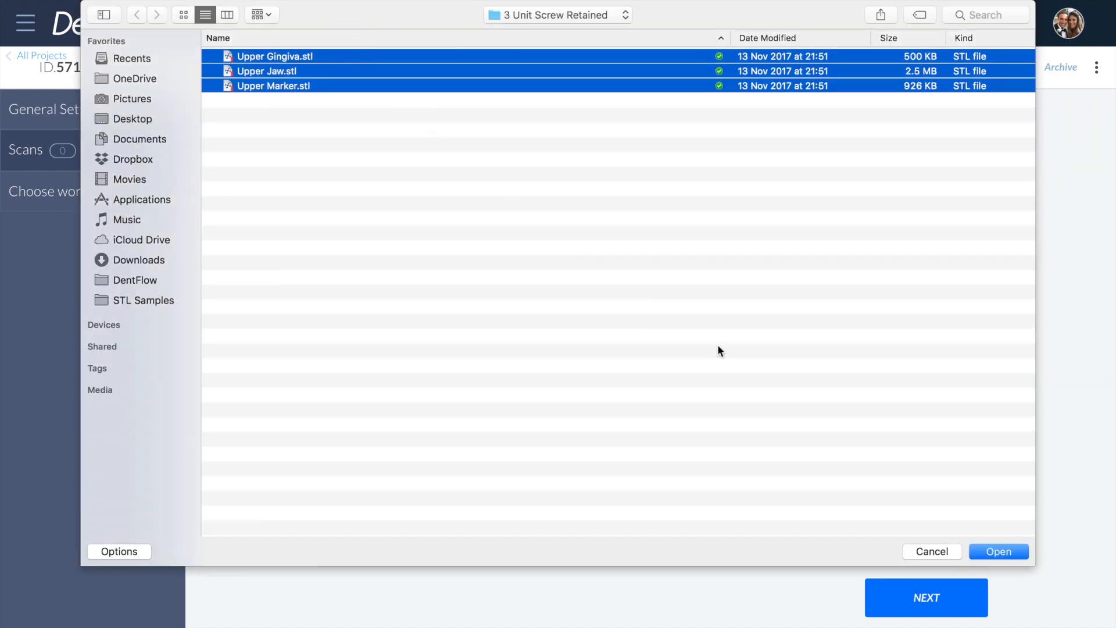
left_click(992, 550)
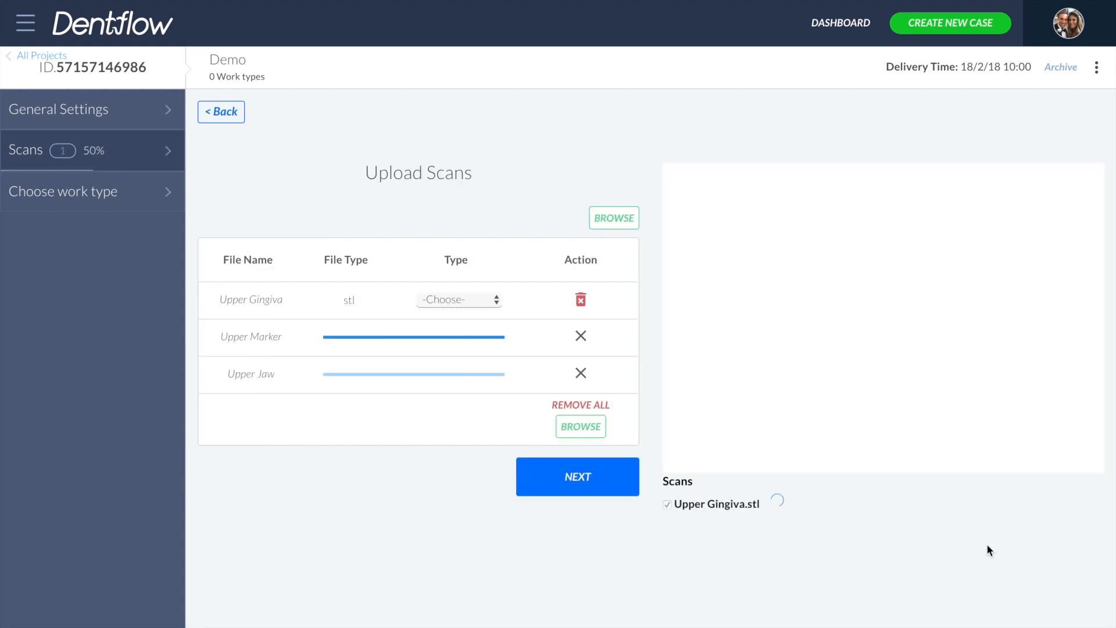
- Assign scan types Upper Gingiva, Upper Marker and Upper Jaw to the matching uploaded files
left_click(472, 302)
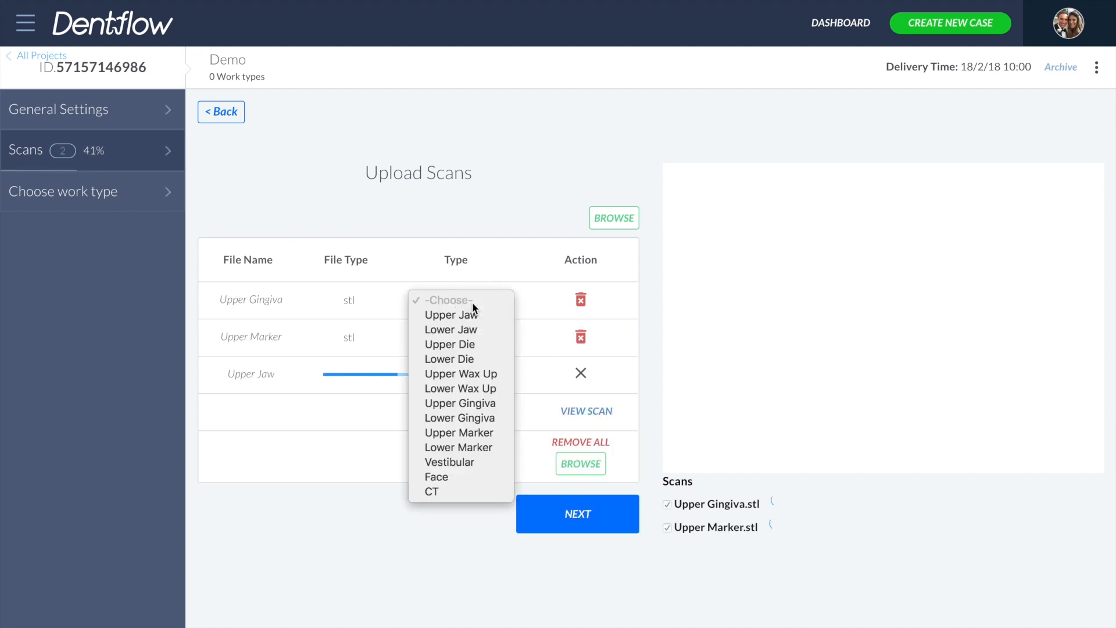
left_click(484, 406)
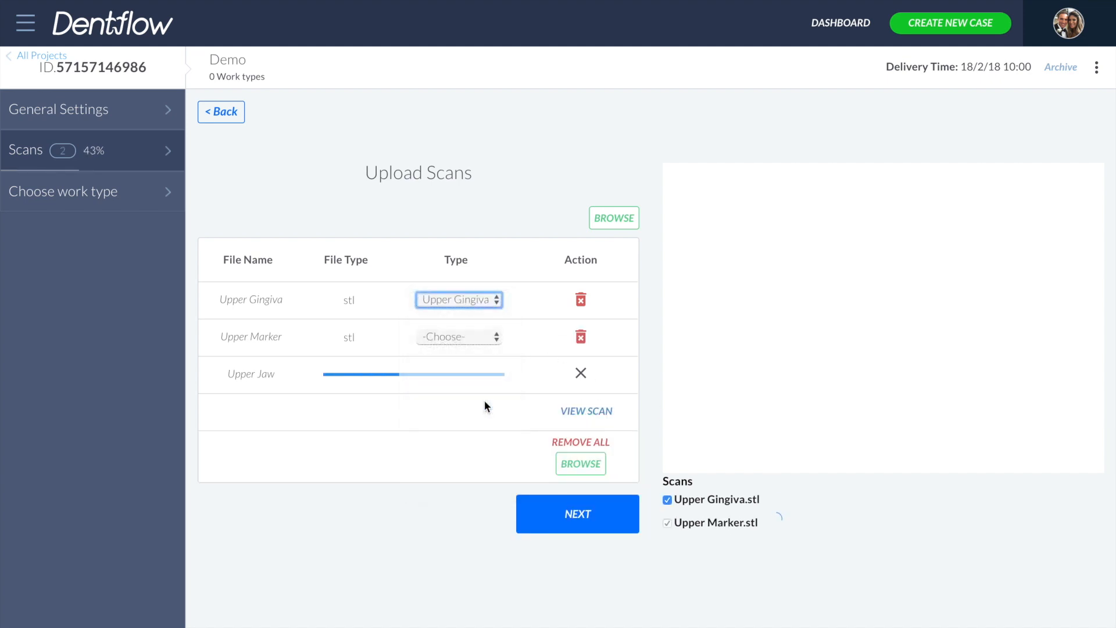
left_click(462, 334)
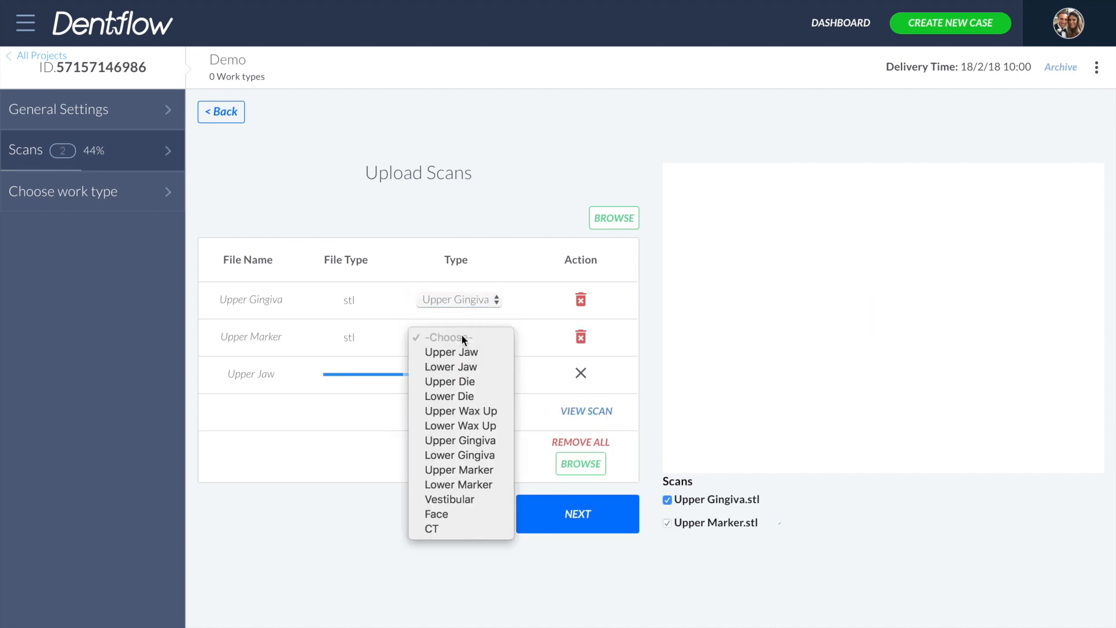
left_click(462, 469)
left_click(452, 374)
left_click(452, 389)
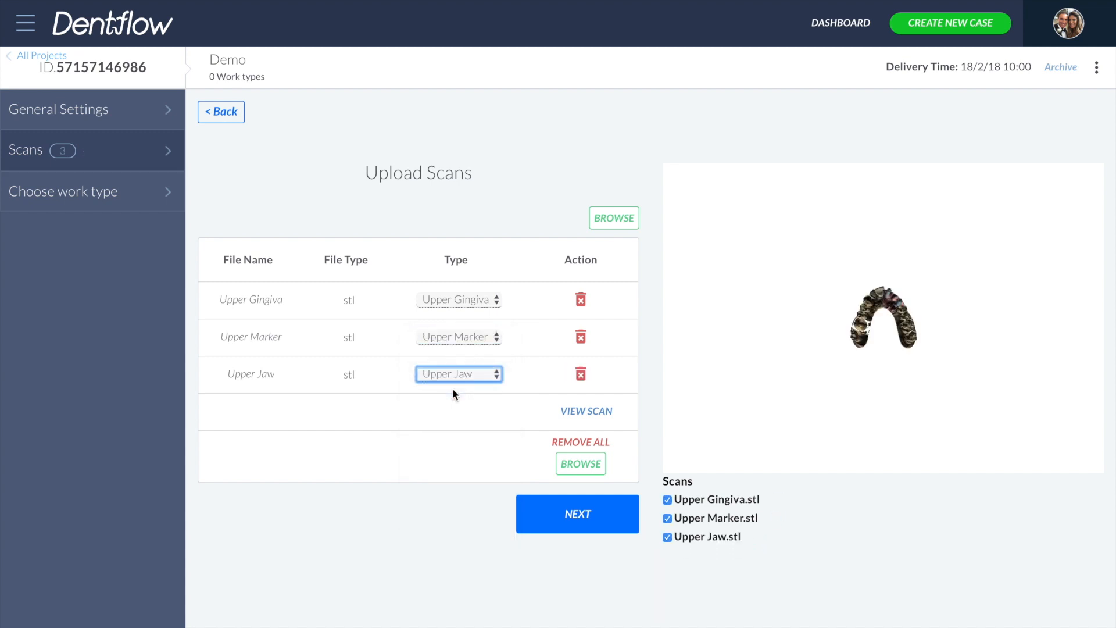
- Inspect the 3D scan preview, rotating and zooming it and toggling the Upper Marker scan's visibility
left_click_drag(889, 283, 792, 463)
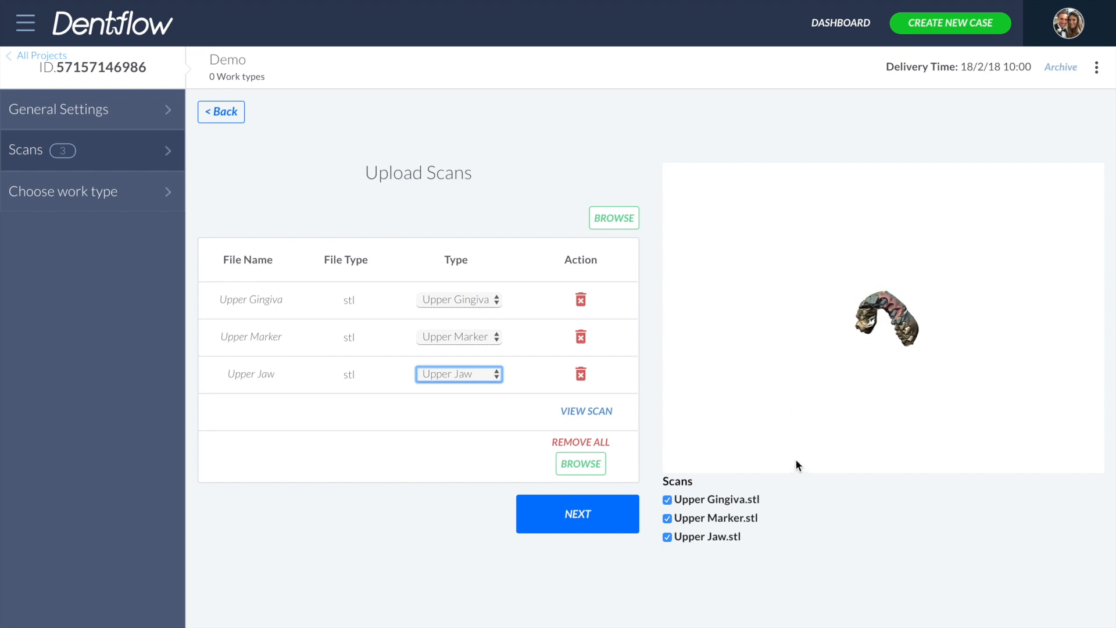
scroll(888, 324, "up", 5)
left_click_drag(896, 333, 912, 363)
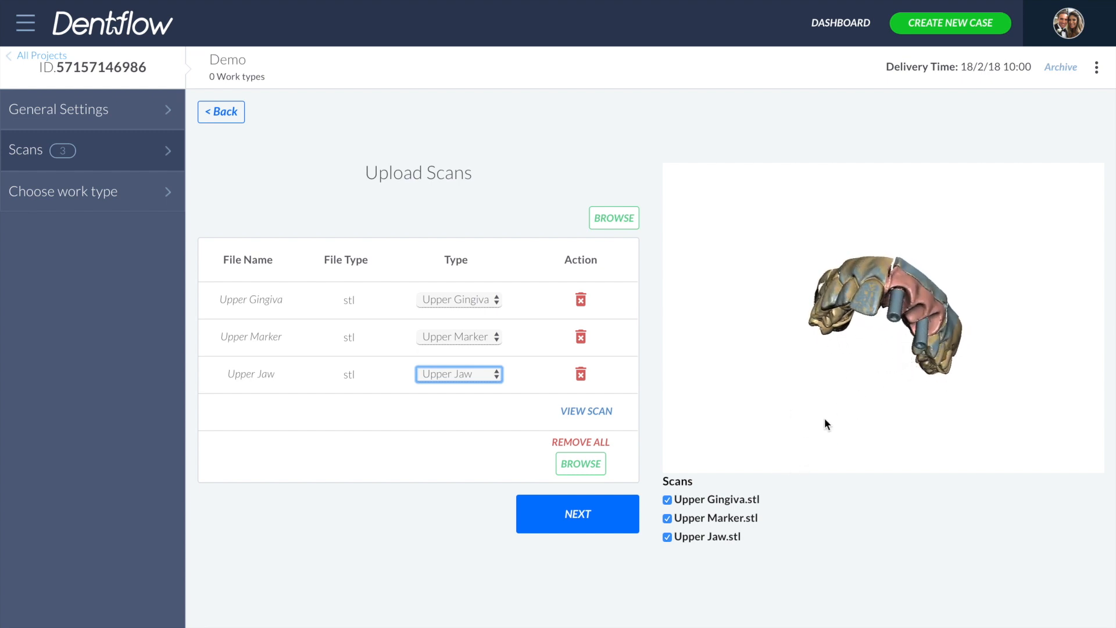
left_click(715, 520)
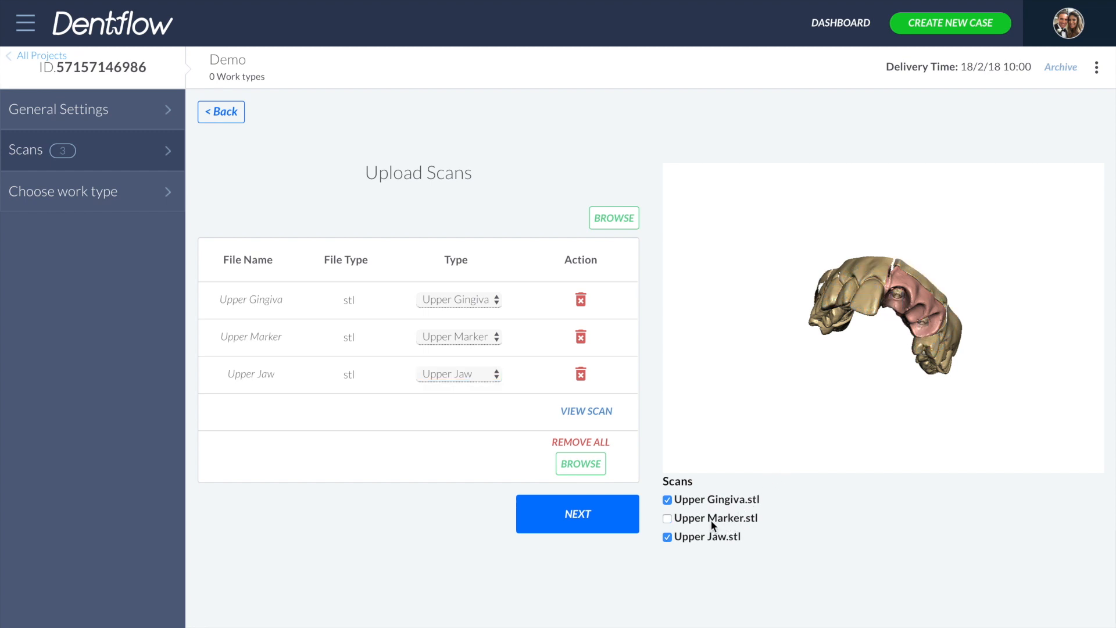
left_click(711, 521)
- Continue to the work type choice and pick a Restoration project
left_click(616, 521)
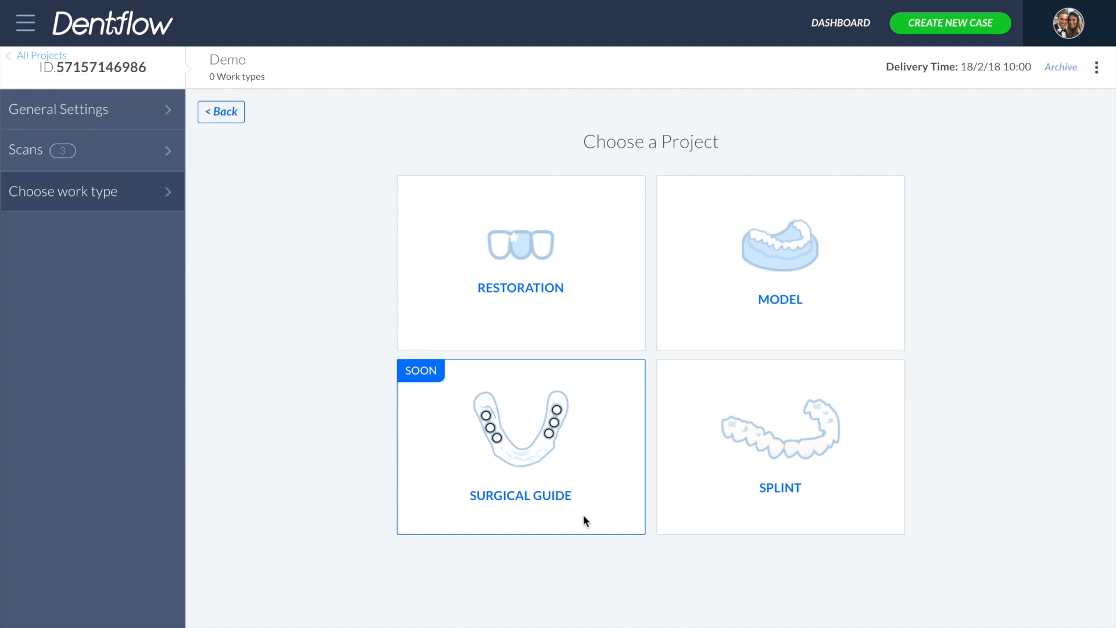
left_click(539, 314)
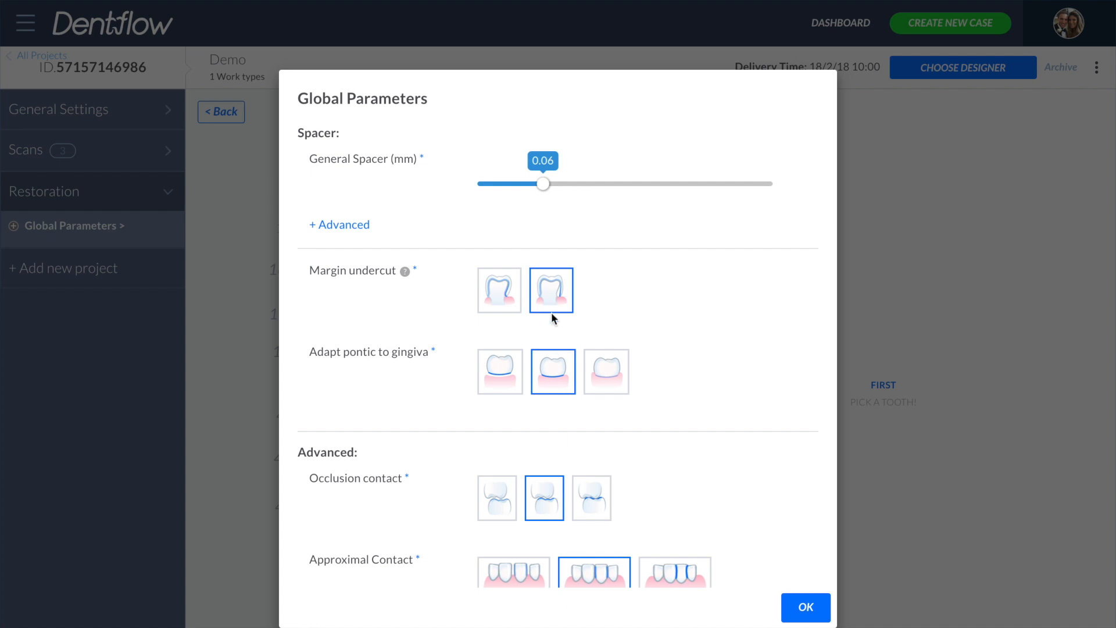
- Set the global general spacer to 0.05 mm and the occlusion contact to the third option, then confirm
left_click(526, 183)
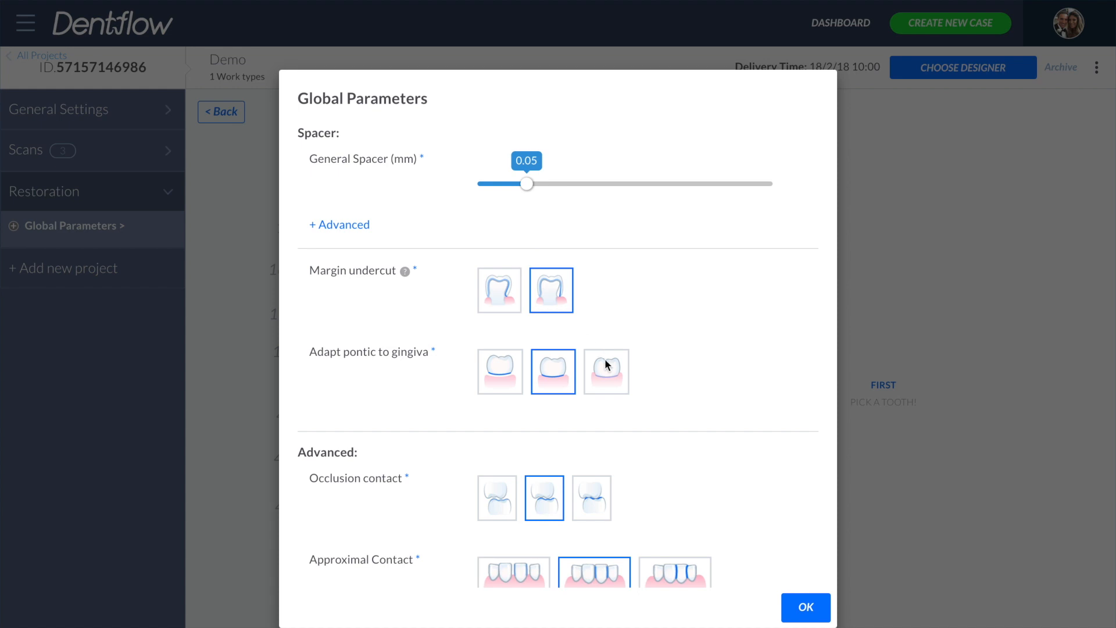
left_click(596, 494)
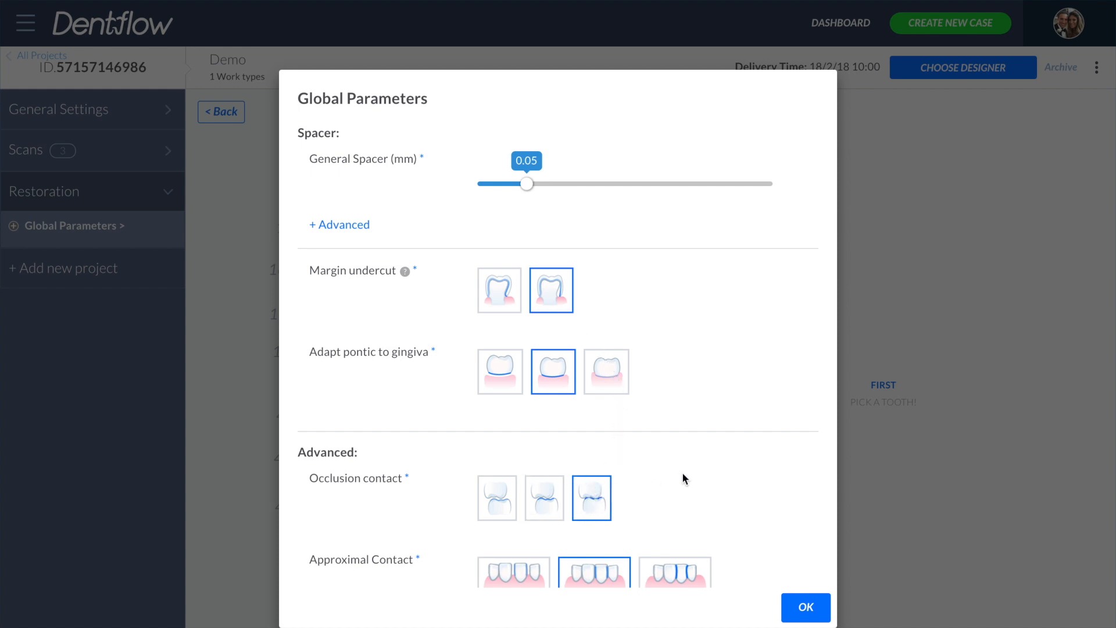
scroll(683, 473, "down", 4)
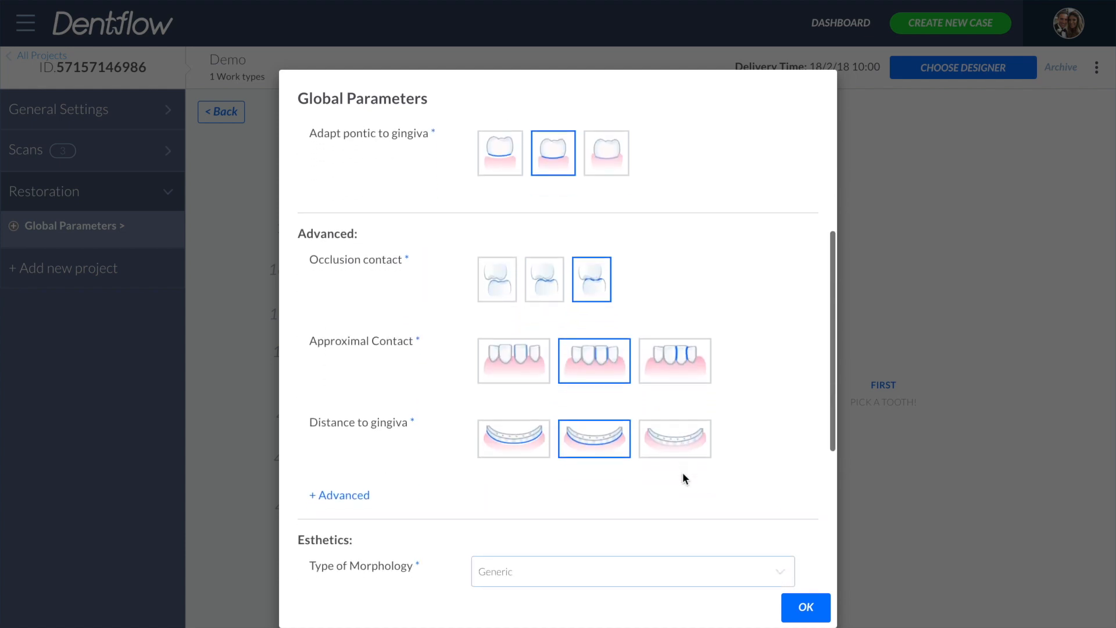
left_click(801, 608)
- Select tooth 21 and give it the Reduced crown indication
left_click(431, 153)
left_click(884, 223)
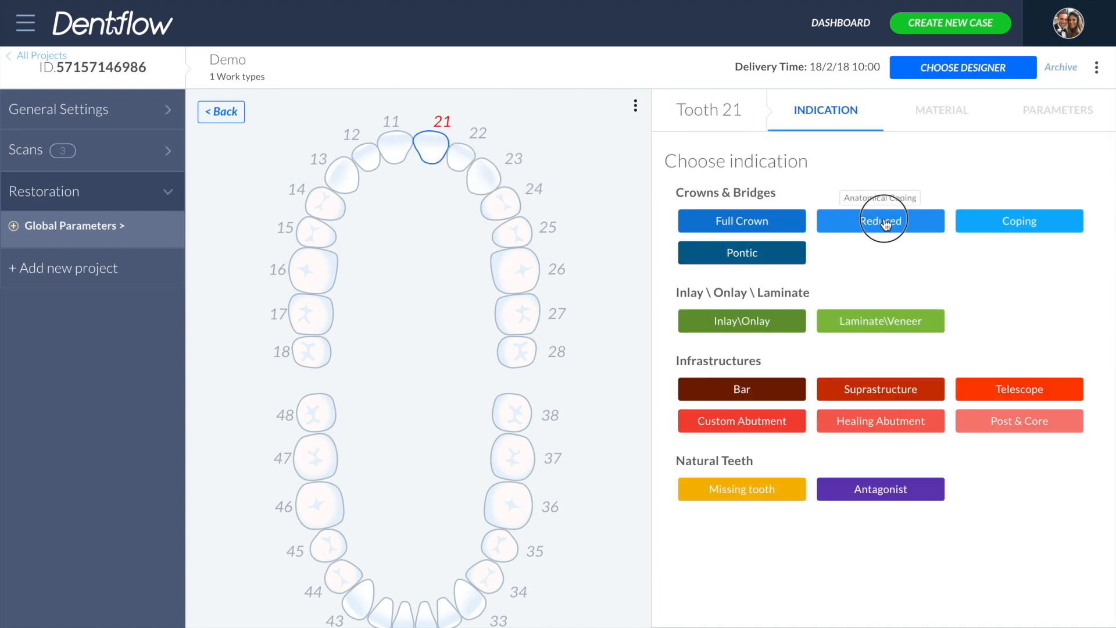
left_click(831, 239)
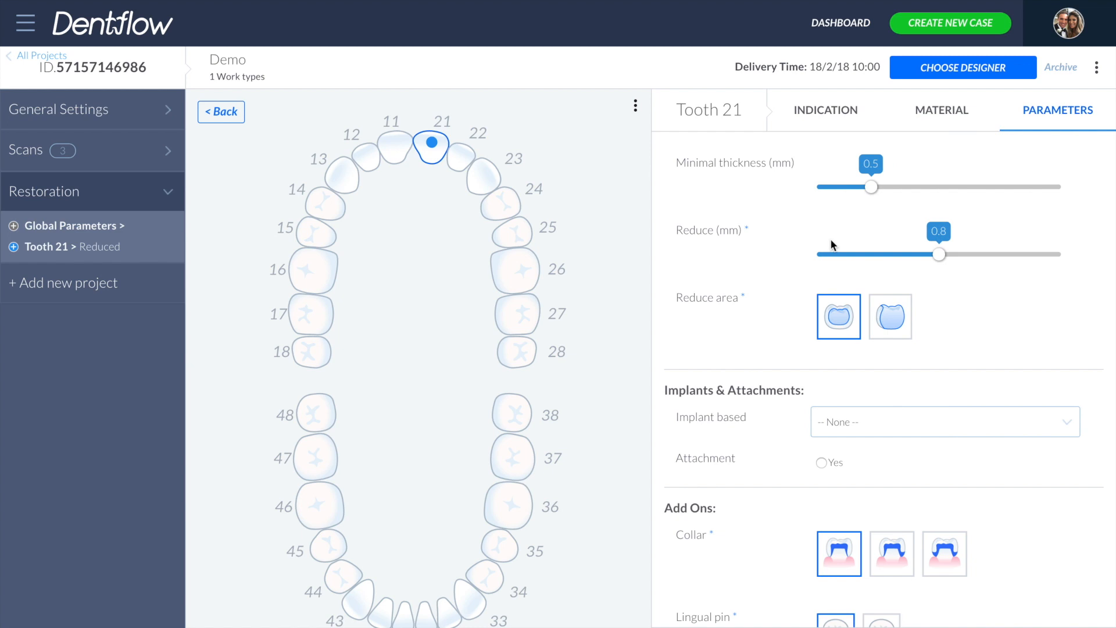
- Set tooth 21's minimal thickness to 0.4 mm and reduce value to 1 mm
left_click(854, 185)
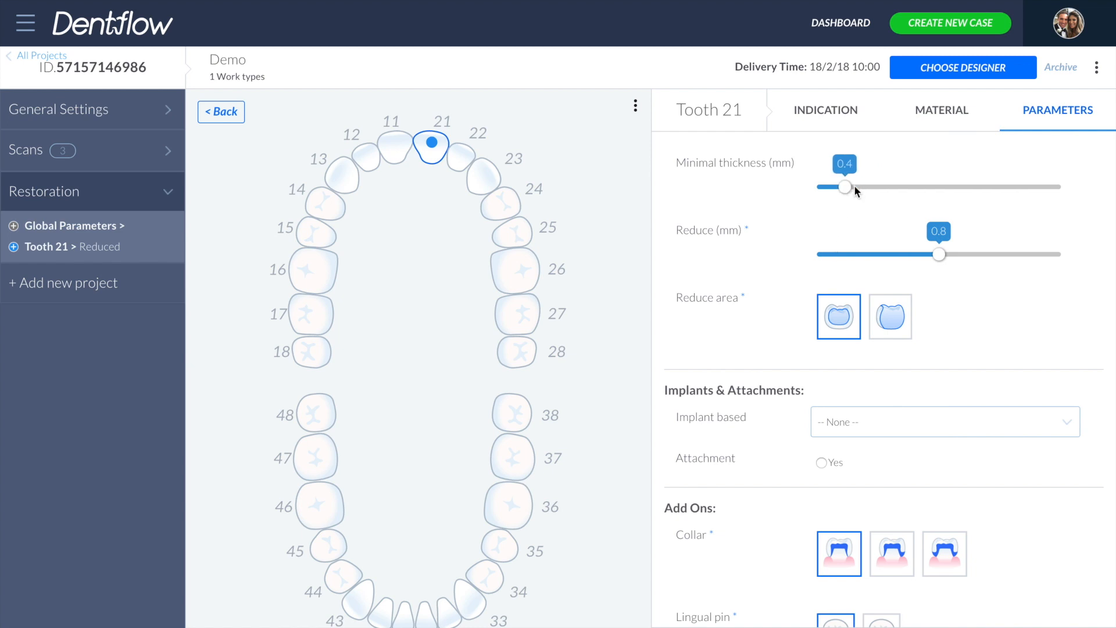
left_click(975, 257)
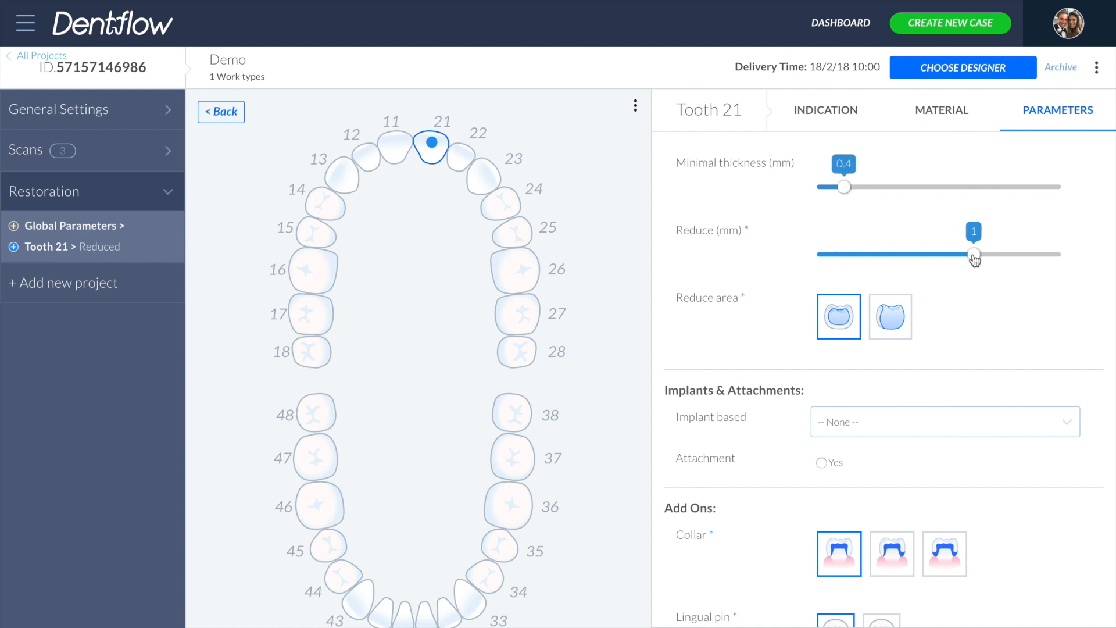
- Make the tooth Screw retained implant based and choose MIS Implants as the implant library
left_click(894, 422)
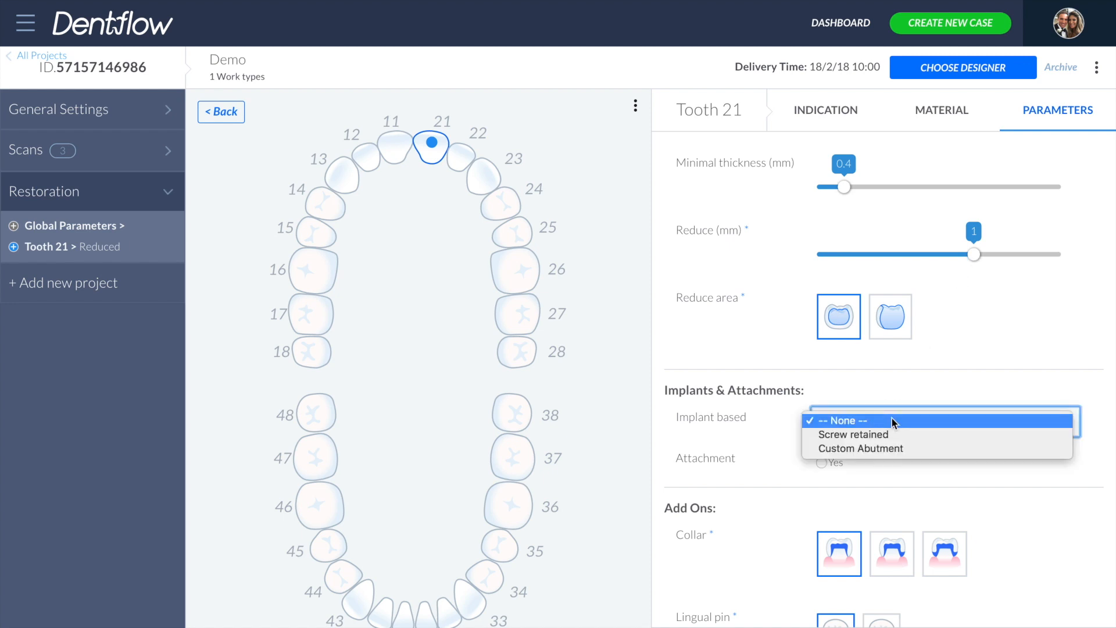
left_click(886, 435)
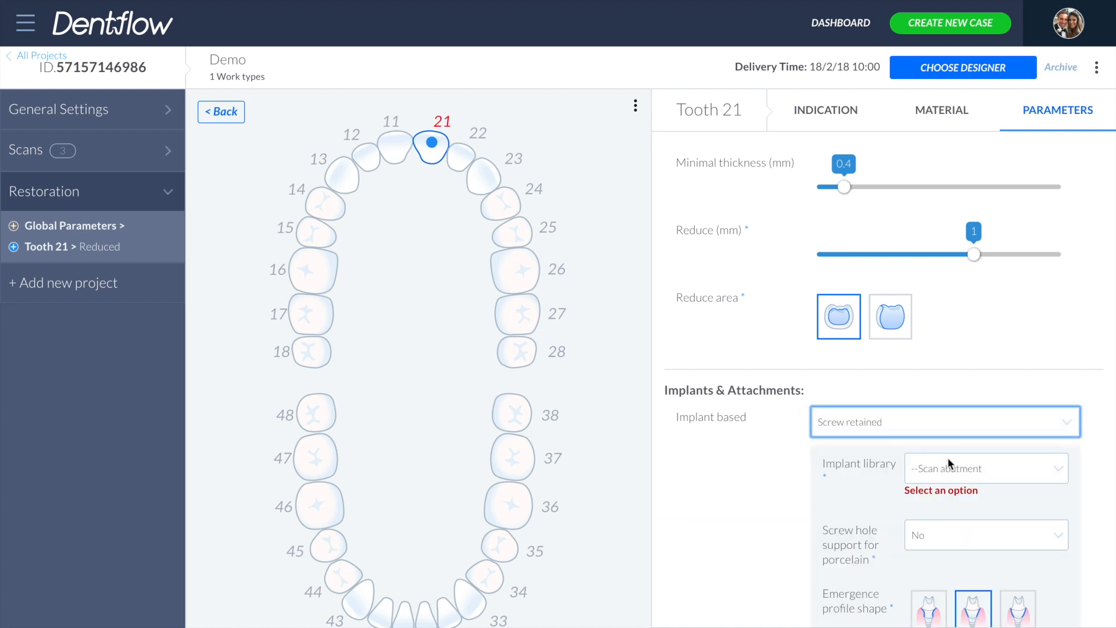
left_click(958, 469)
scroll(949, 482, "down", 15)
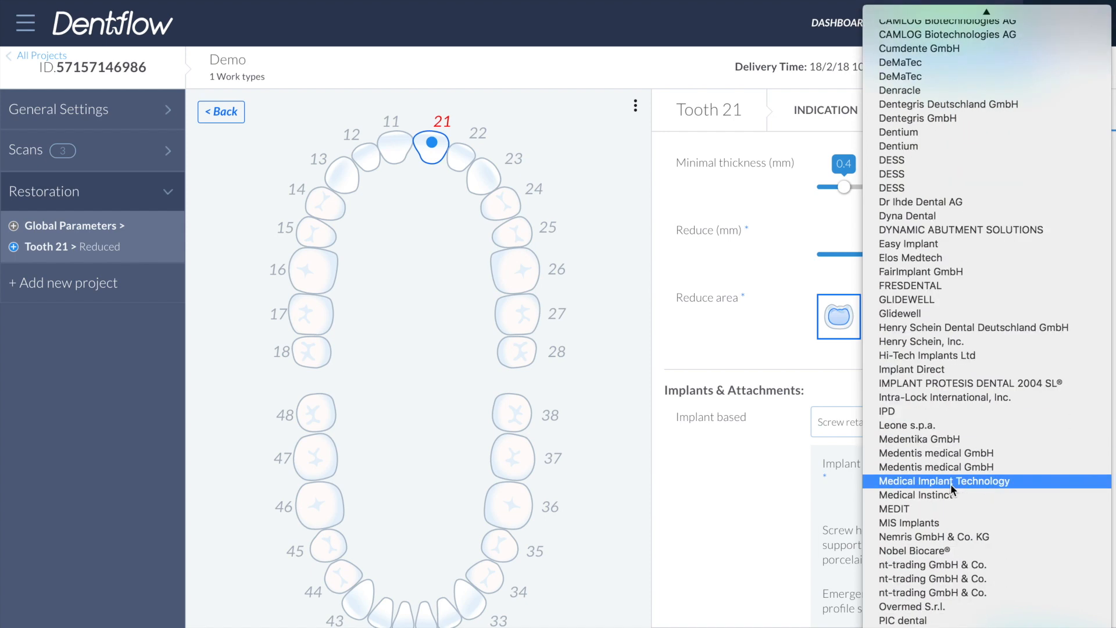
left_click(940, 455)
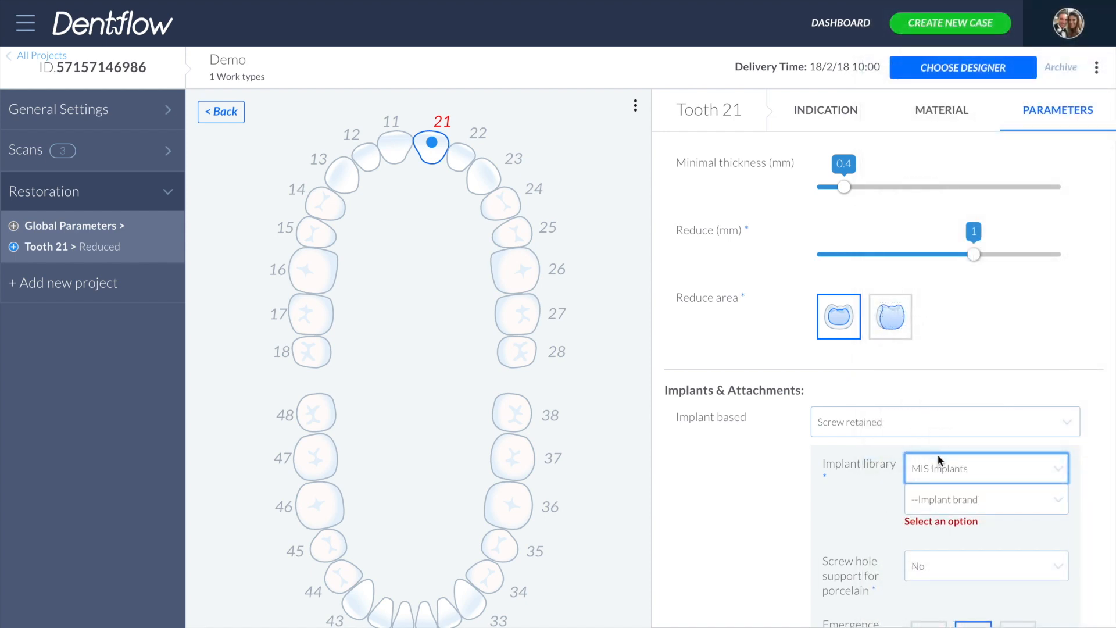
- Choose MIS Int. Hex. 2016 as the implant brand and SP as the platform size
left_click(955, 491)
left_click(956, 527)
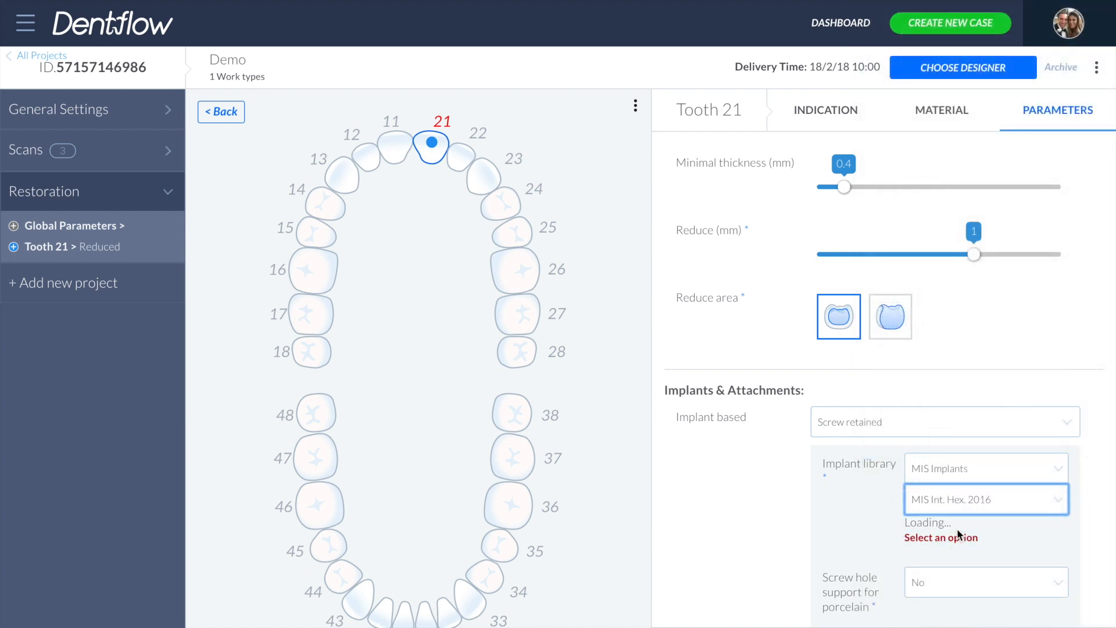
left_click(964, 532)
left_click(952, 559)
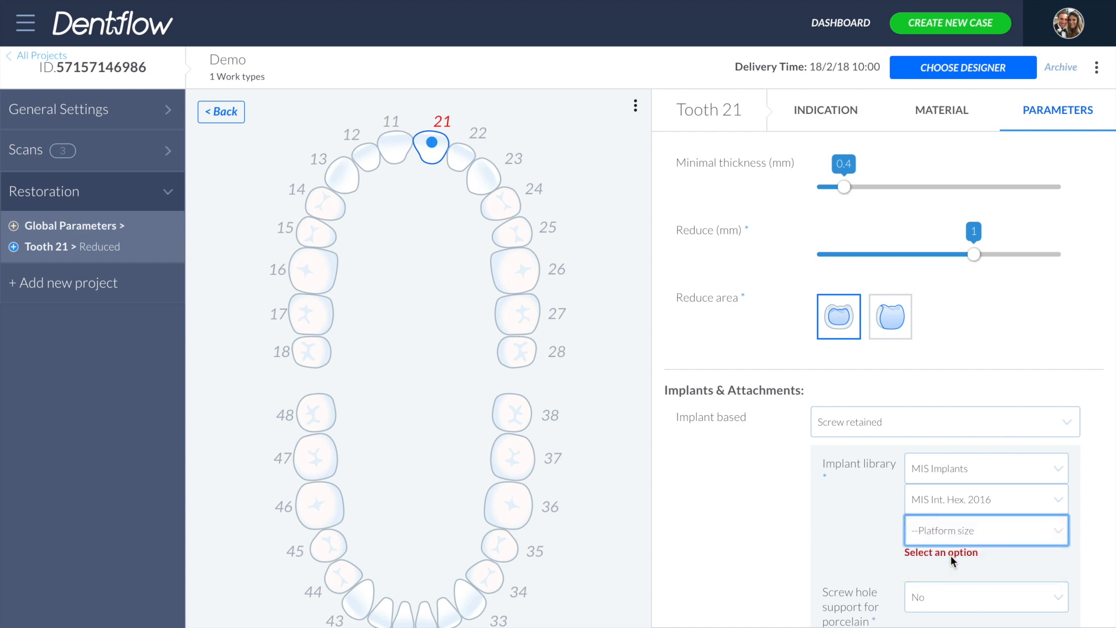
- Set the engagement size to Ti- Base, free rotation (MD-TB002) and screw hole support for porcelain to Yes (only for Reduced indication)
left_click(954, 563)
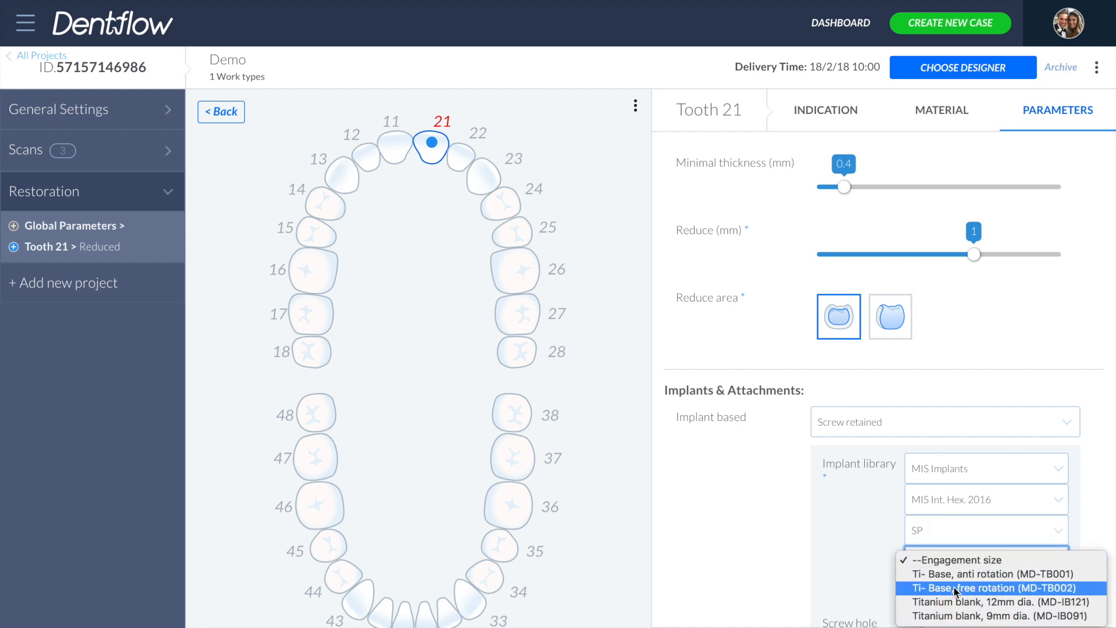
left_click(957, 589)
scroll(956, 589, "down", 4)
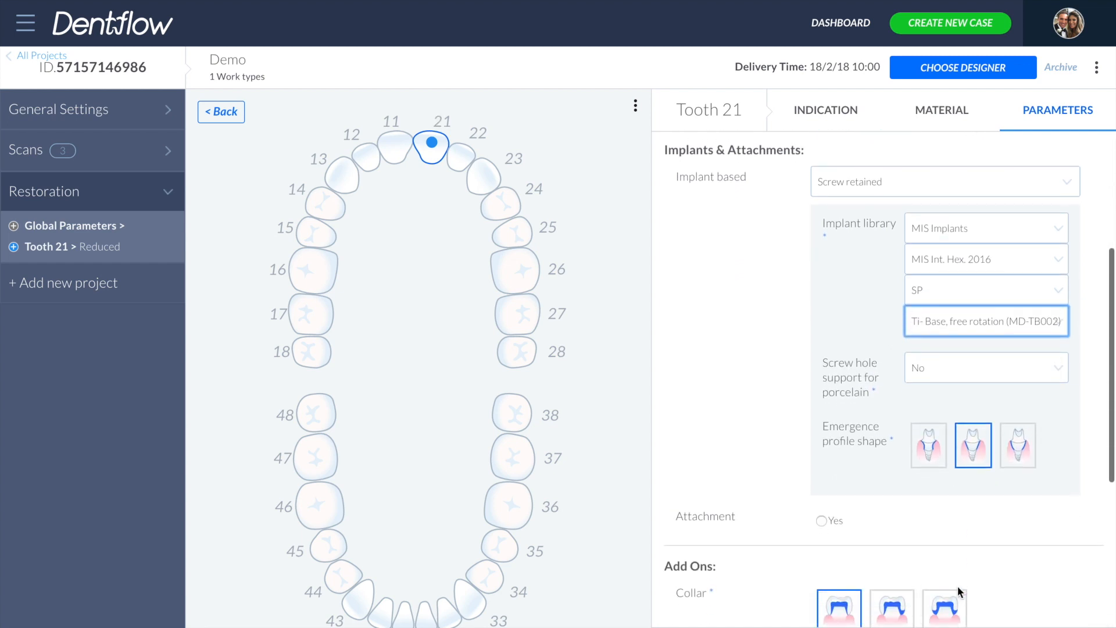
left_click(948, 368)
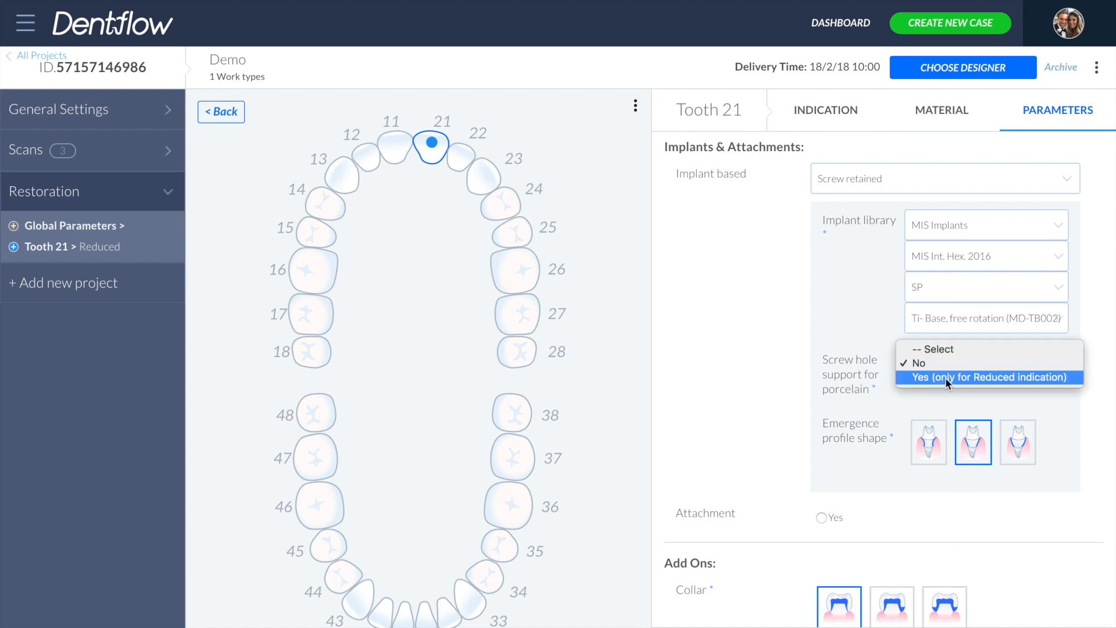
left_click(945, 379)
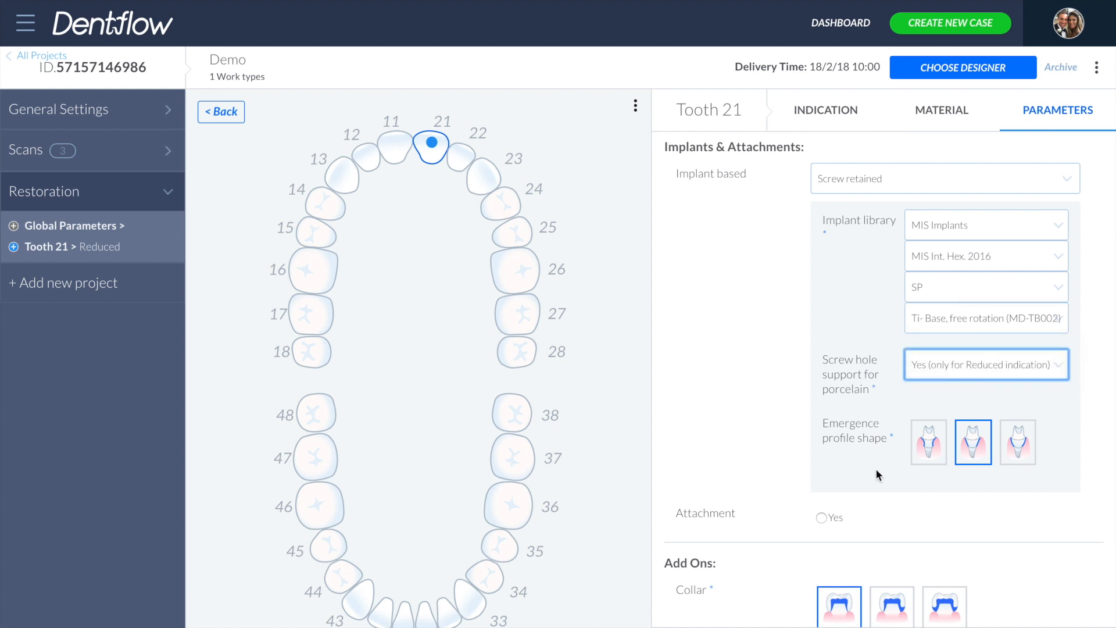
left_click(822, 518)
scroll(831, 496, "down", 2)
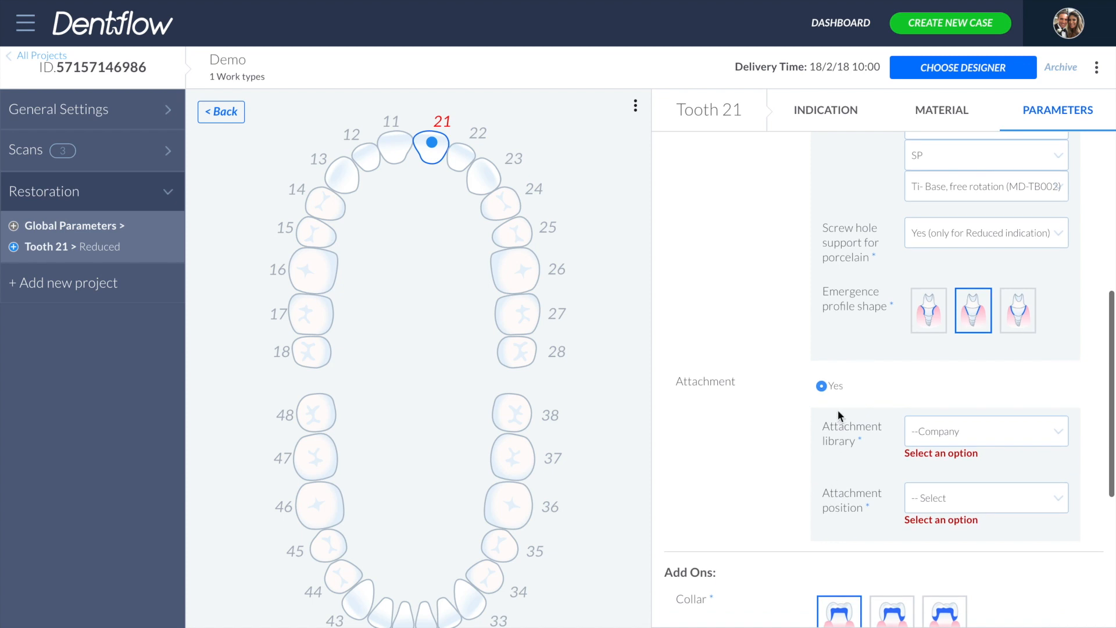
left_click(822, 386)
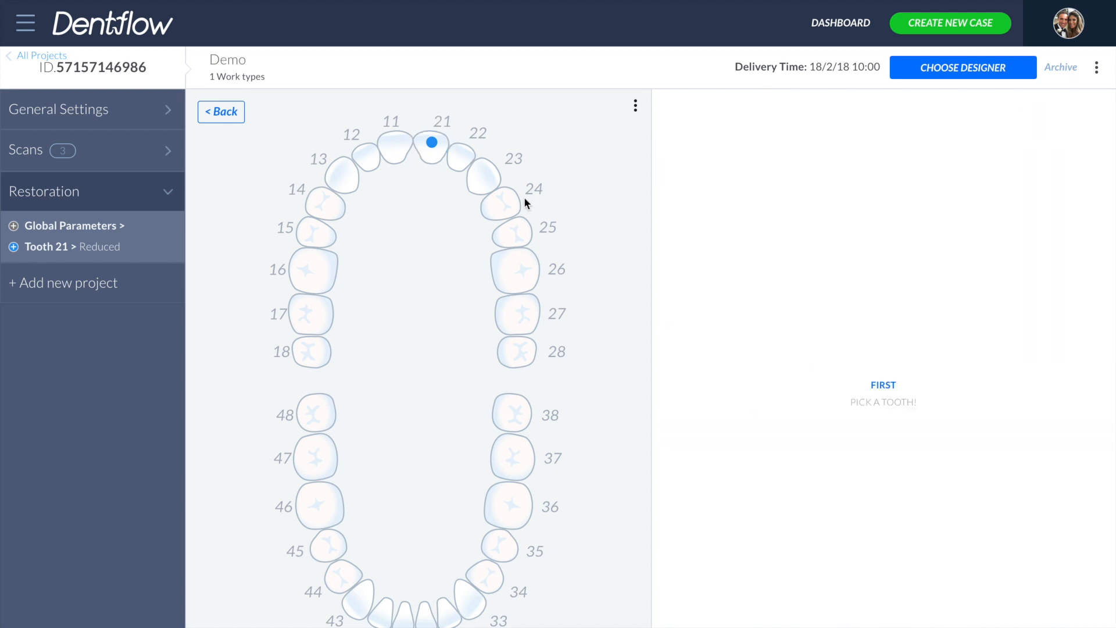
- Copy tooth 21's restoration settings and paste them onto tooth 23
mouse_move(433, 154)
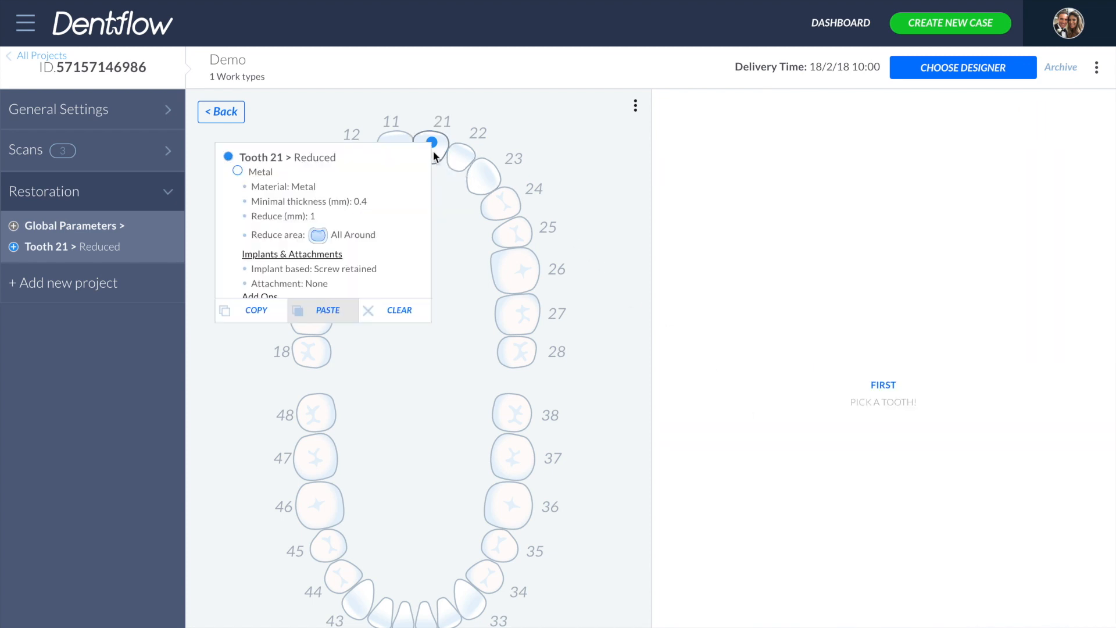
left_click(256, 312)
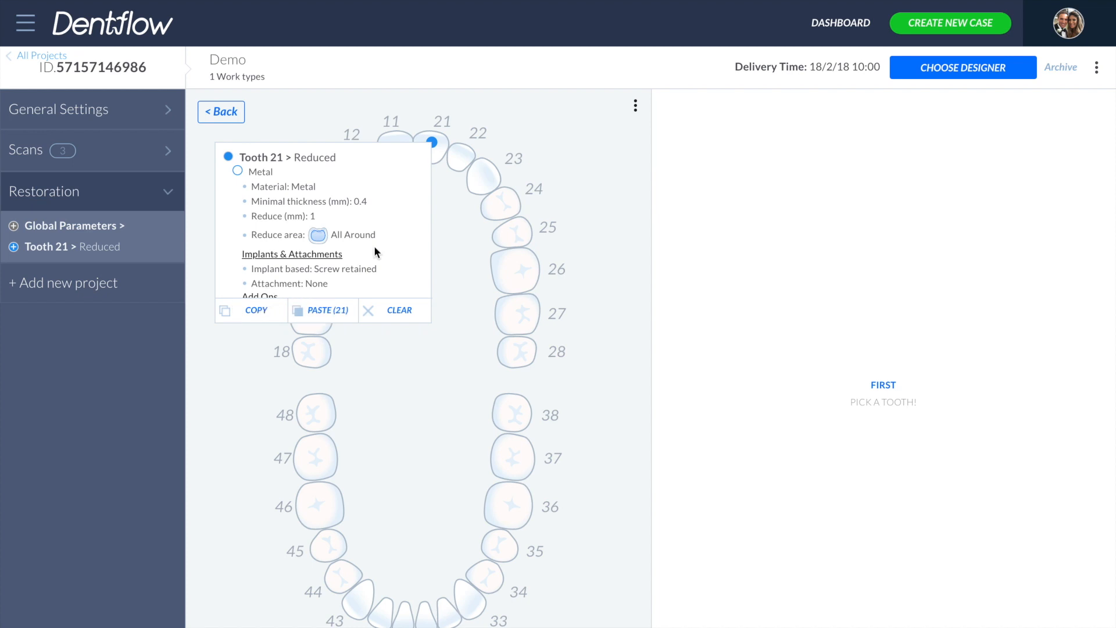
left_click(484, 185)
left_click(380, 215)
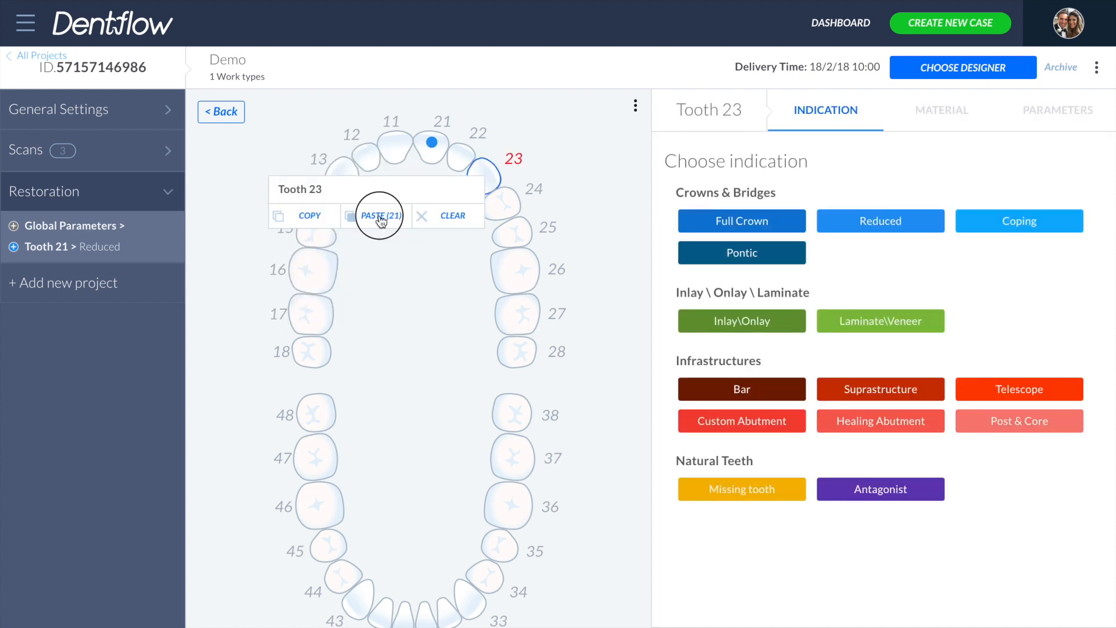
- Give tooth 22 the Pontic indication and choose its material
left_click(461, 156)
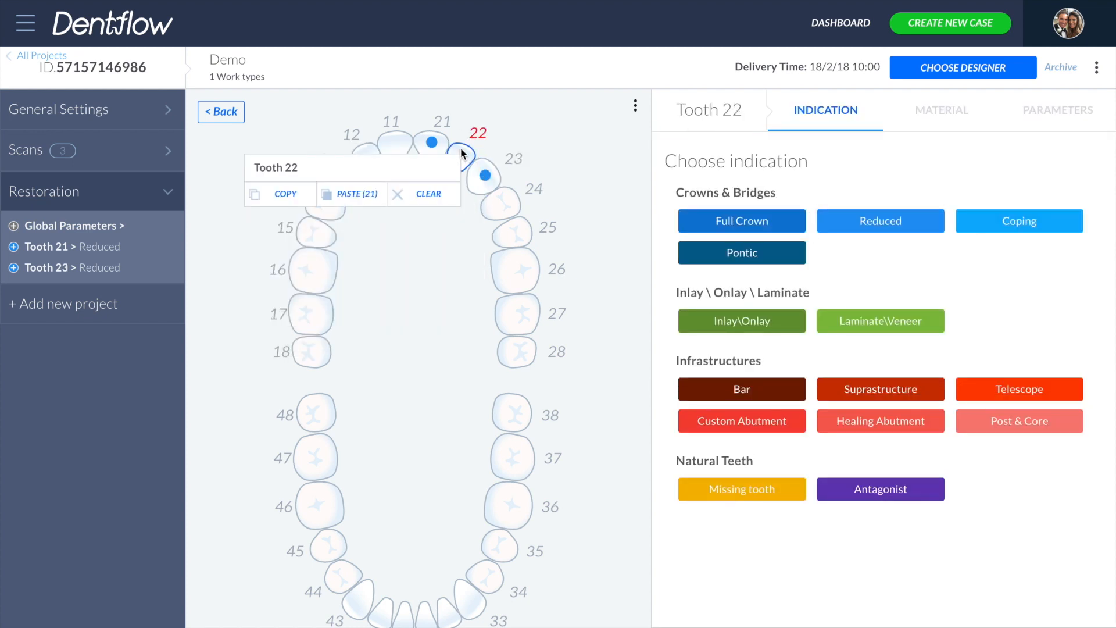
left_click(750, 252)
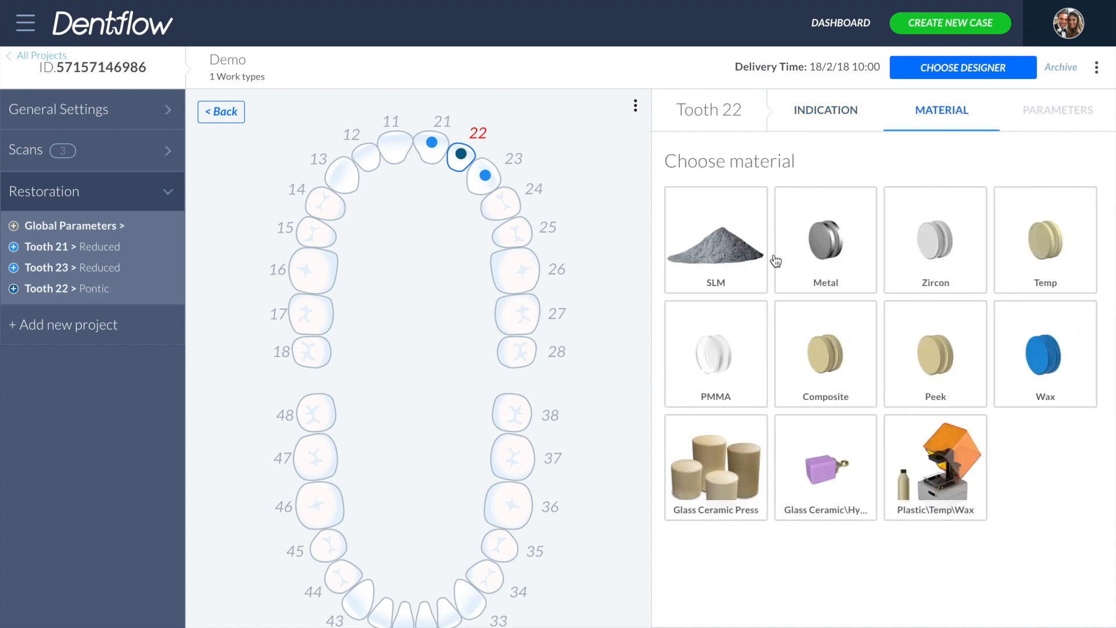
left_click(769, 256)
left_click(885, 194)
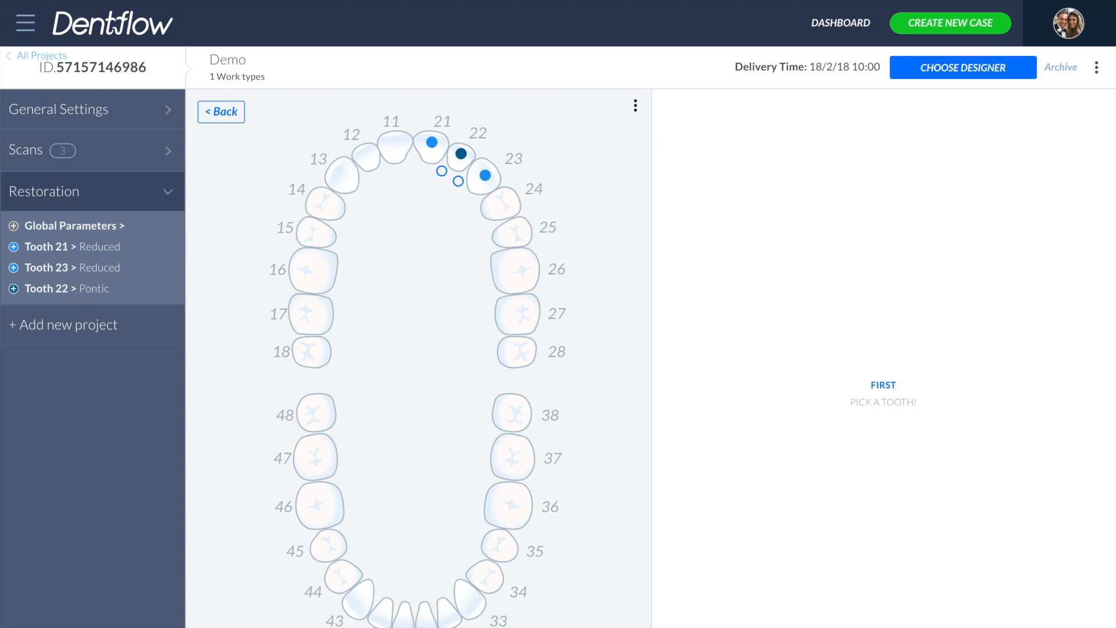
- Connect teeth 21, 22 and 23 into a bridge and review the tooth 21 and global parameter summaries
left_click(442, 171)
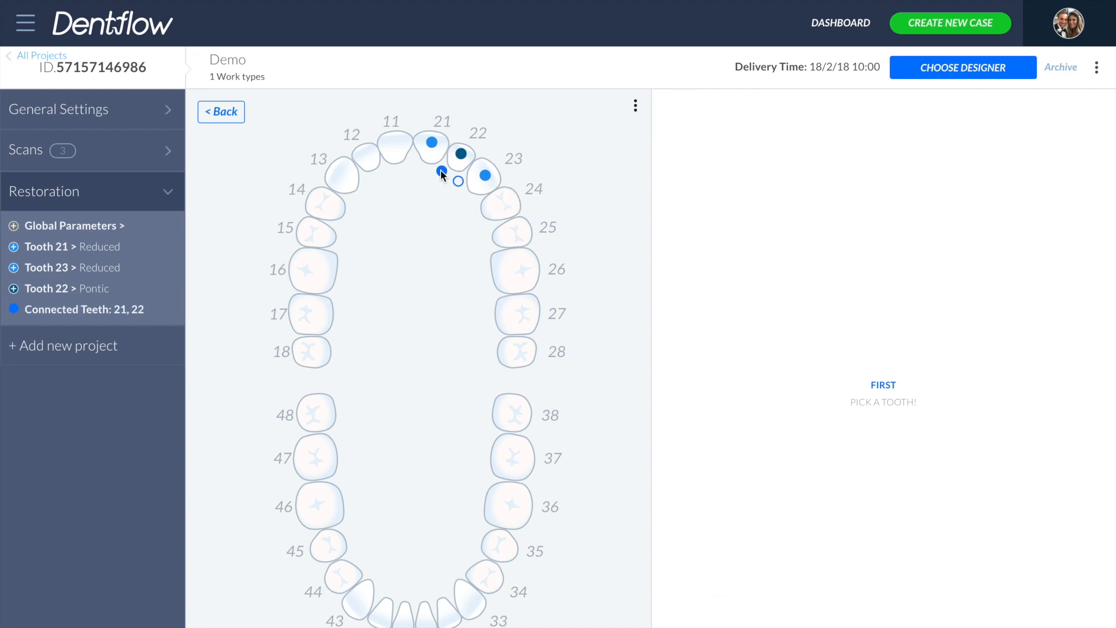
left_click(459, 182)
left_click(13, 247)
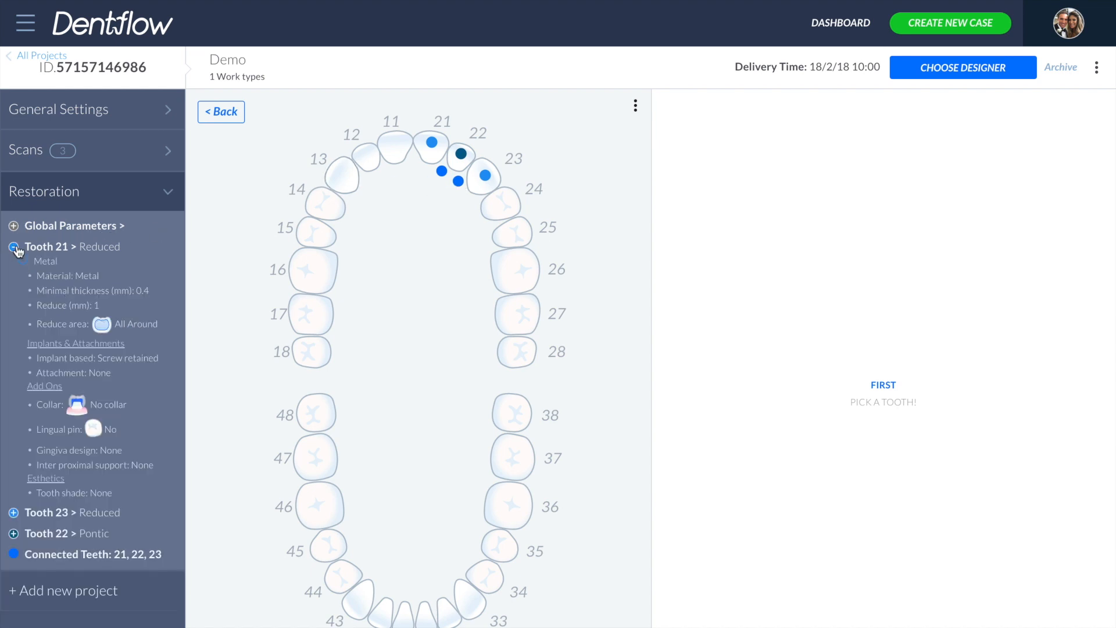
left_click(16, 248)
left_click(14, 227)
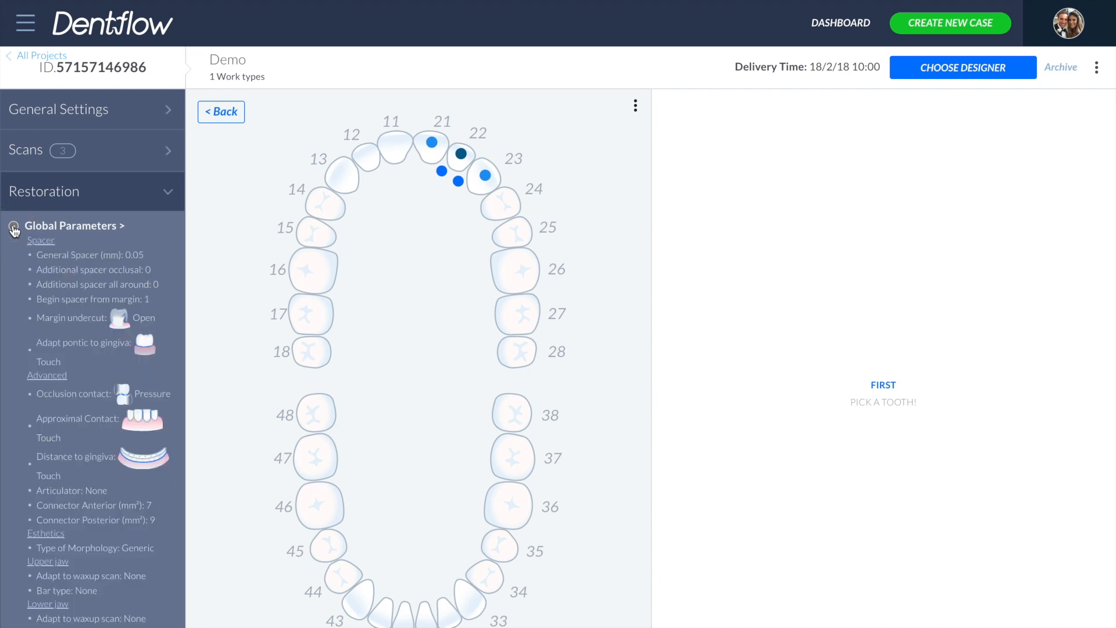
left_click(14, 228)
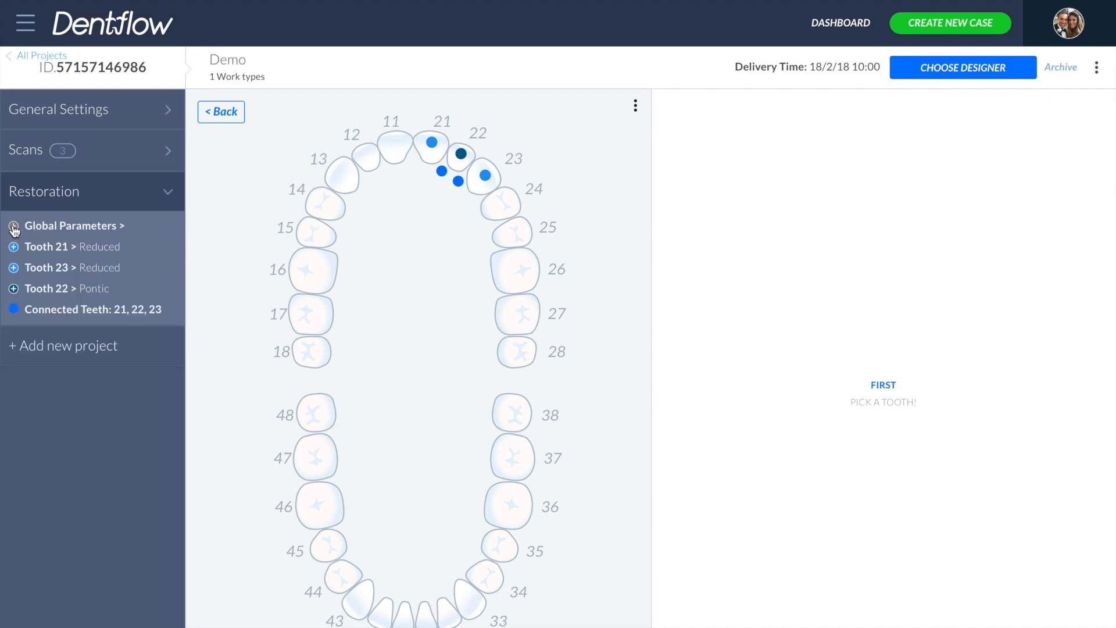
- Open designer selection and lower the maximum price filter to $99
left_click(958, 67)
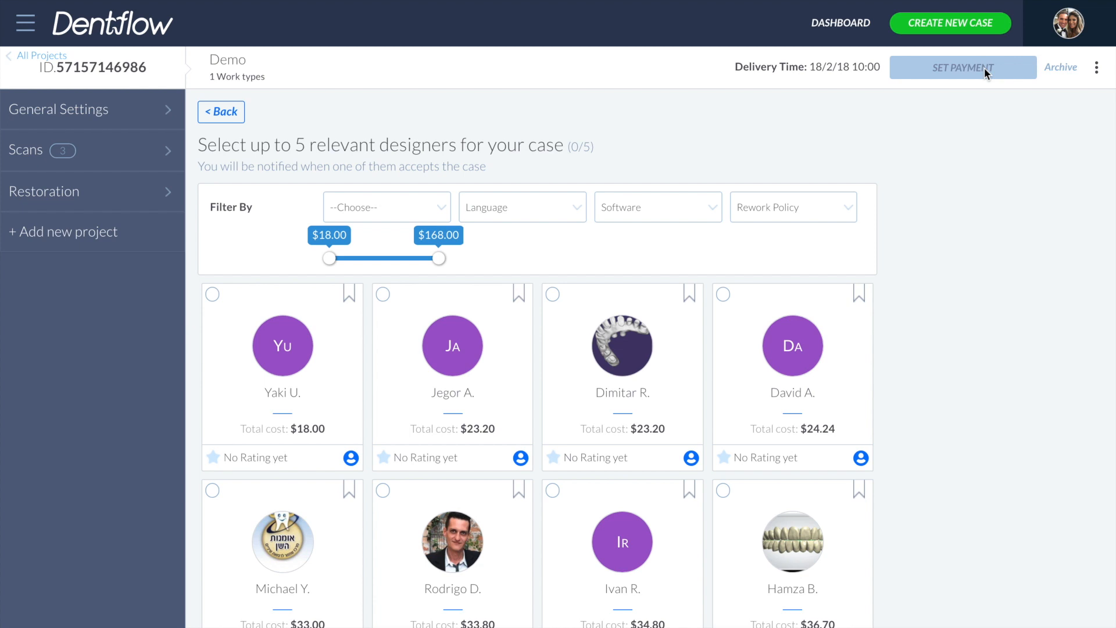
left_click(547, 210)
scroll(552, 279, "down", 3)
left_click(556, 207)
left_click(660, 209)
left_click(668, 201)
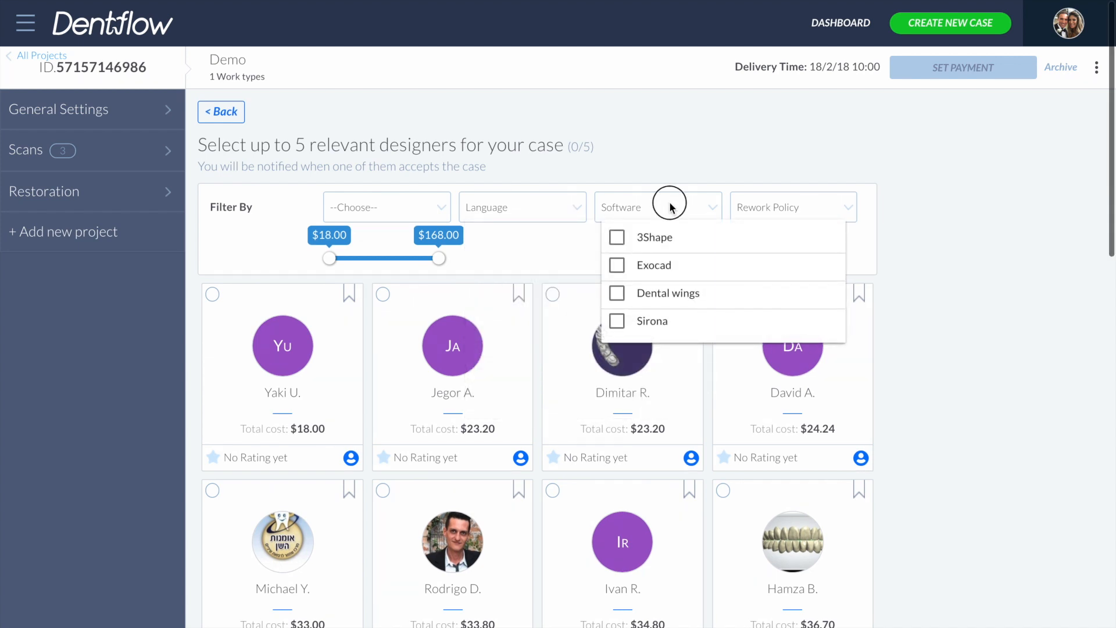
left_click(810, 207)
left_click(810, 208)
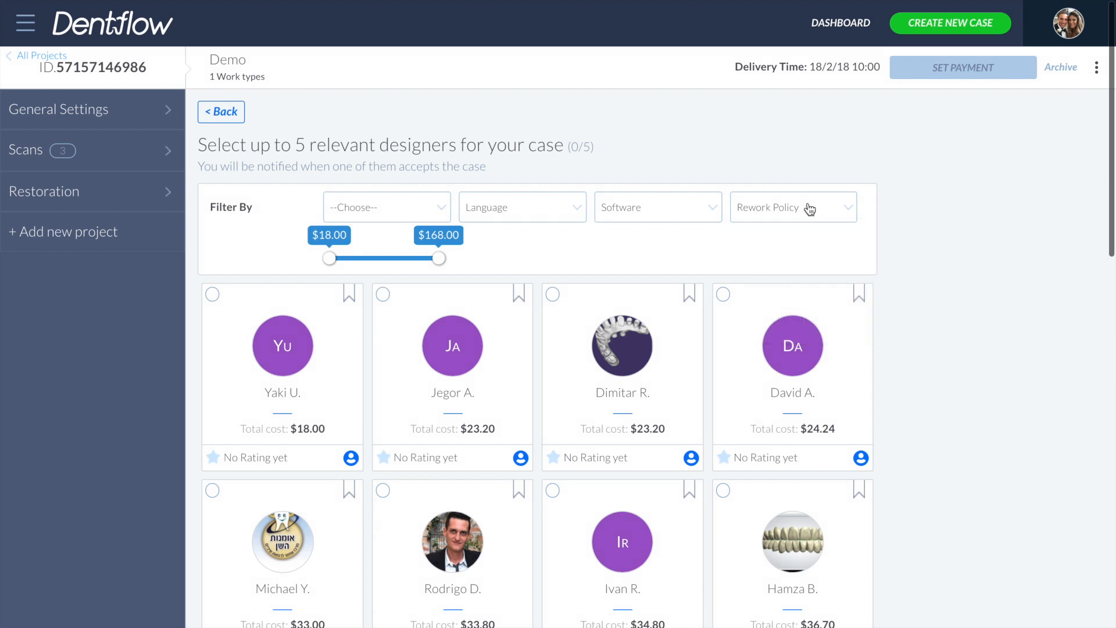
left_click_drag(438, 259, 388, 258)
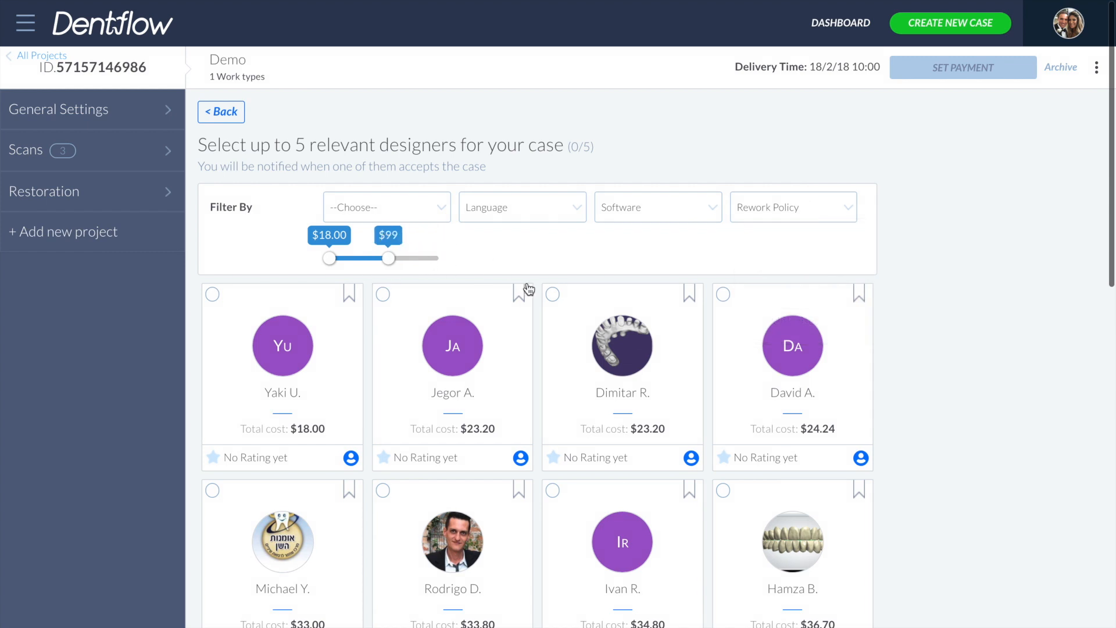
- Open the Design C profile and browse its details and portfolio images
scroll(527, 285, "down", 3)
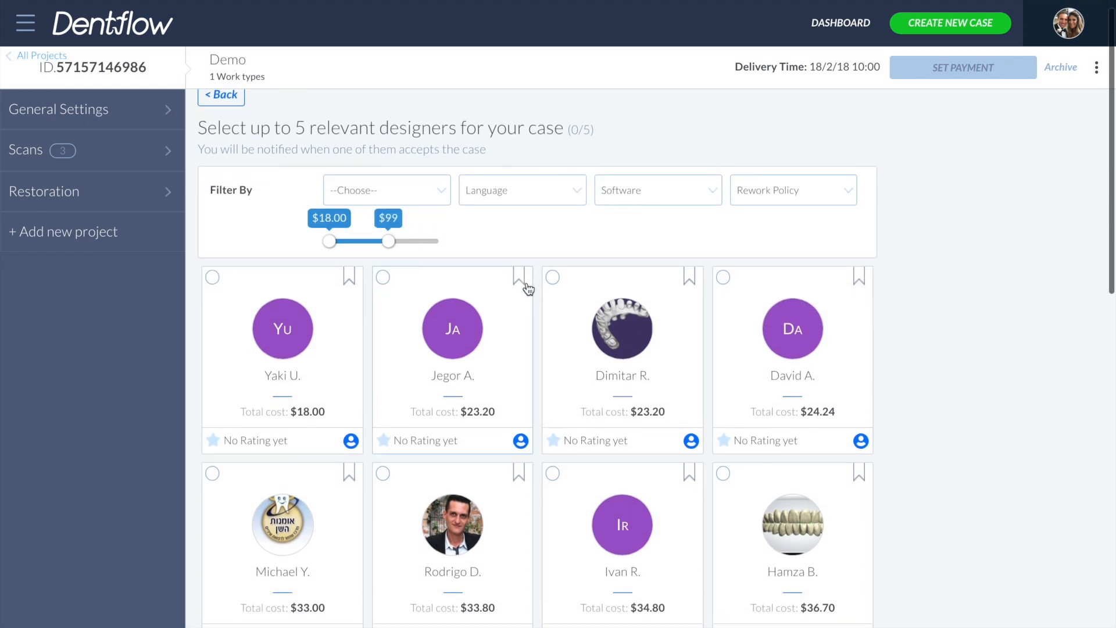
scroll(529, 289, "down", 5)
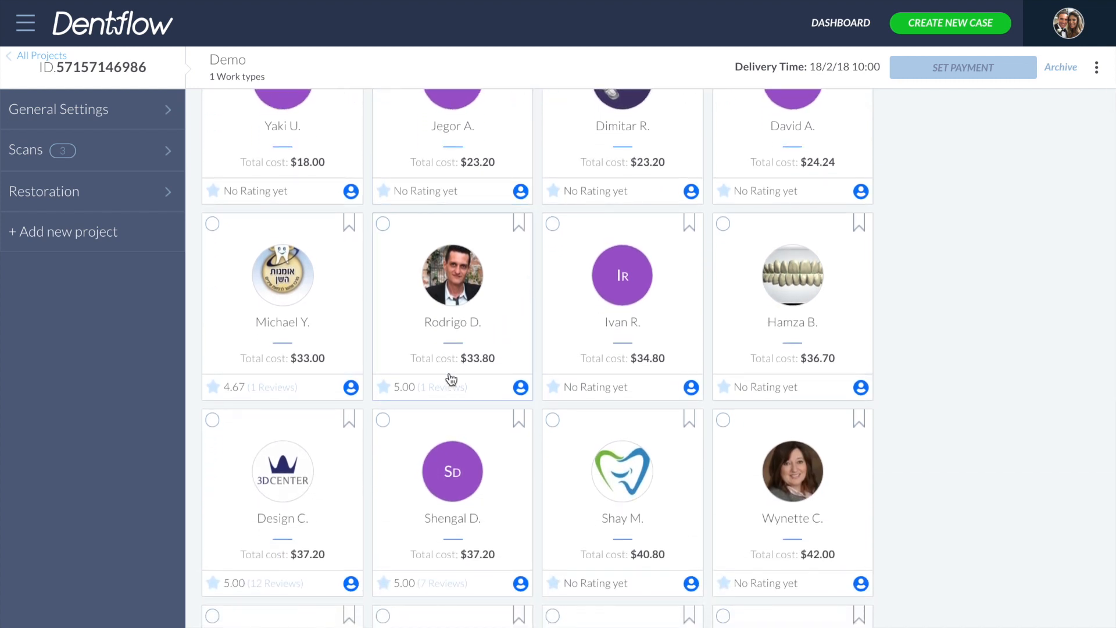
left_click(353, 582)
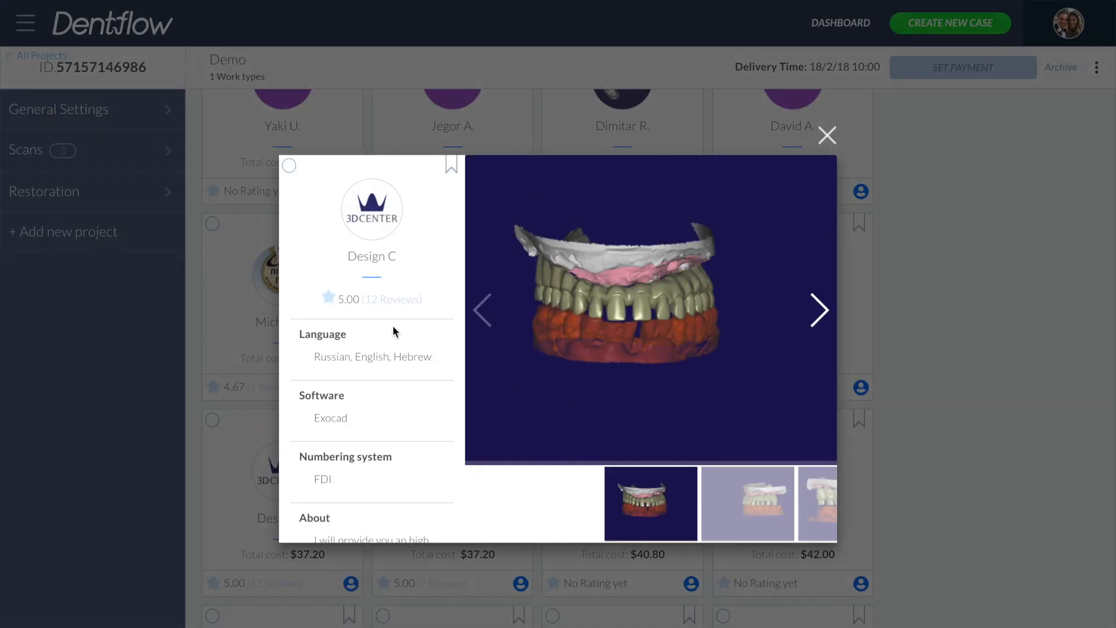
scroll(392, 330, "down", 5)
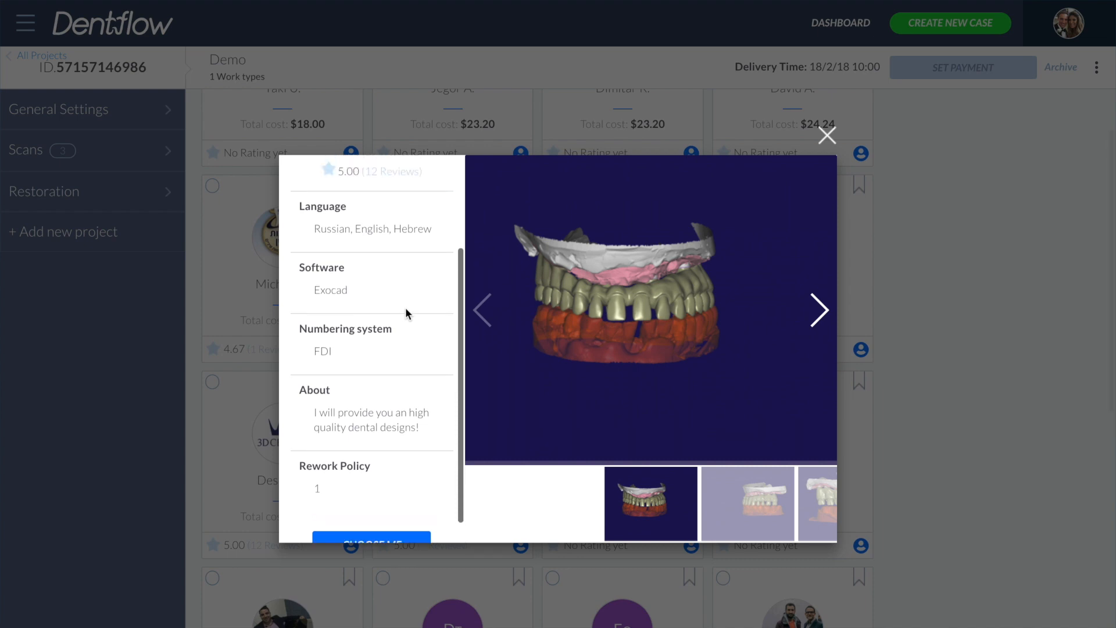
scroll(405, 307, "up", 3)
left_click(819, 311)
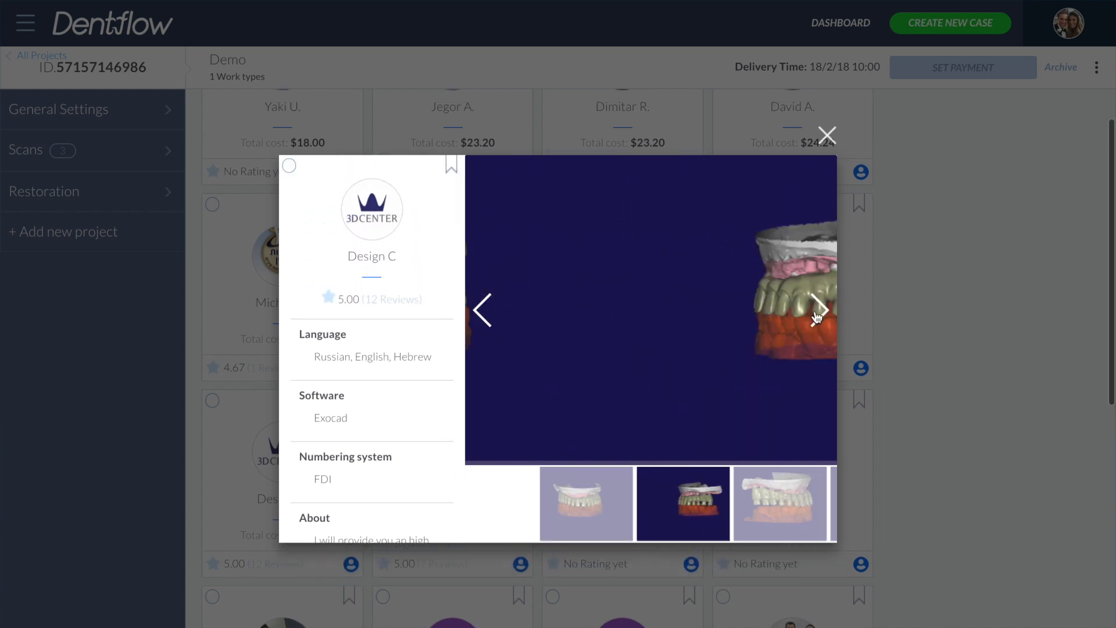
left_click(818, 314)
left_click(818, 314)
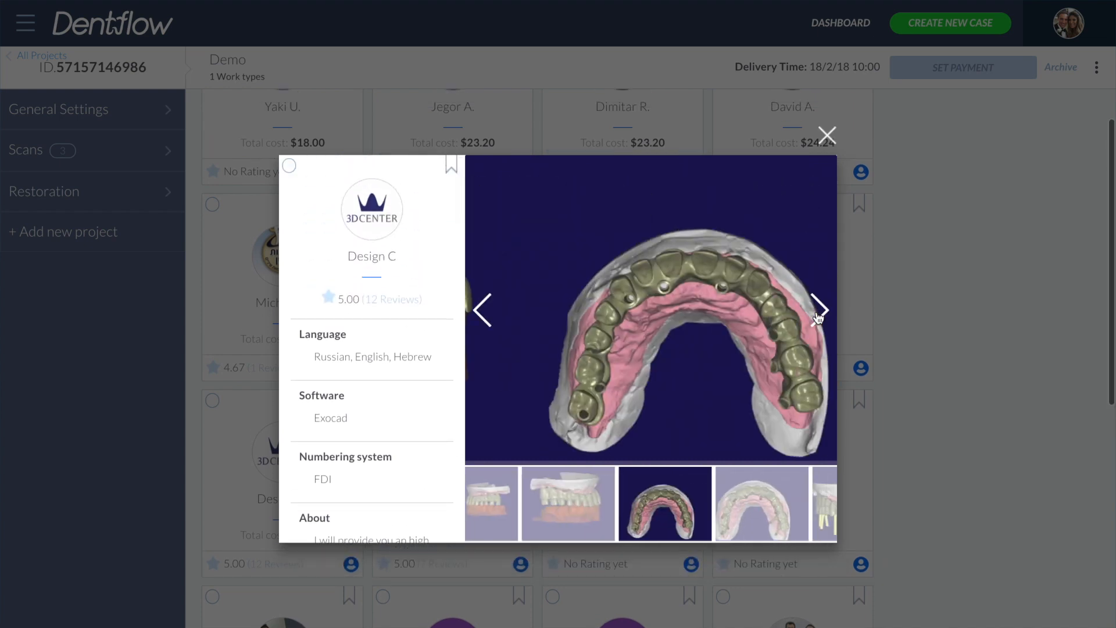
left_click(818, 314)
left_click(818, 314)
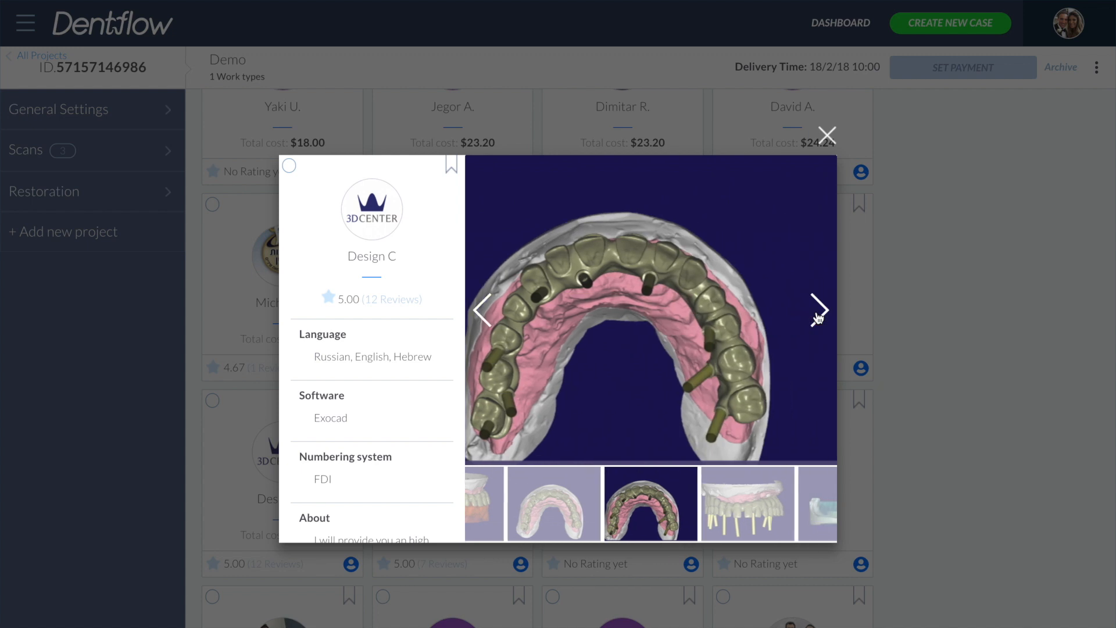
left_click(818, 314)
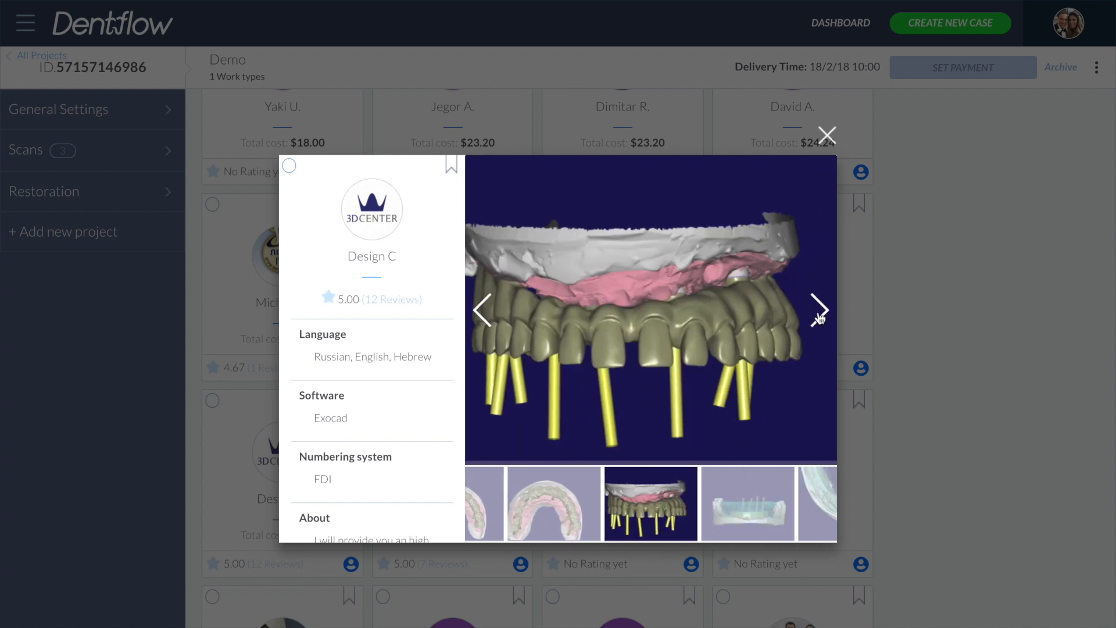
- Bookmark Design C and choose it as the first designer for the case
left_click(451, 167)
scroll(438, 280, "down", 3)
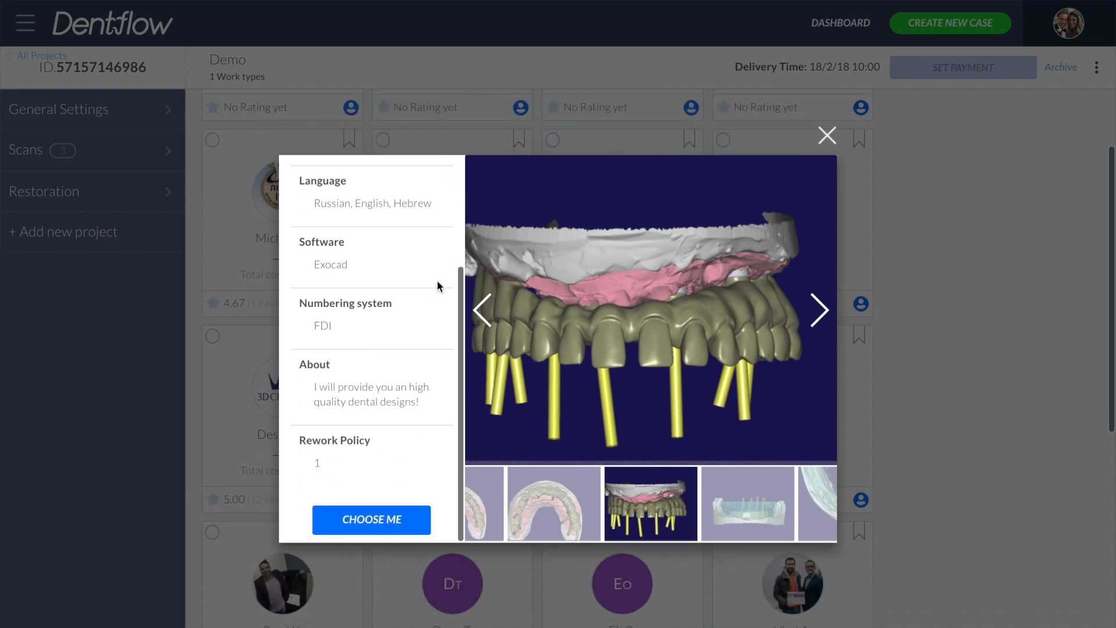
left_click(382, 519)
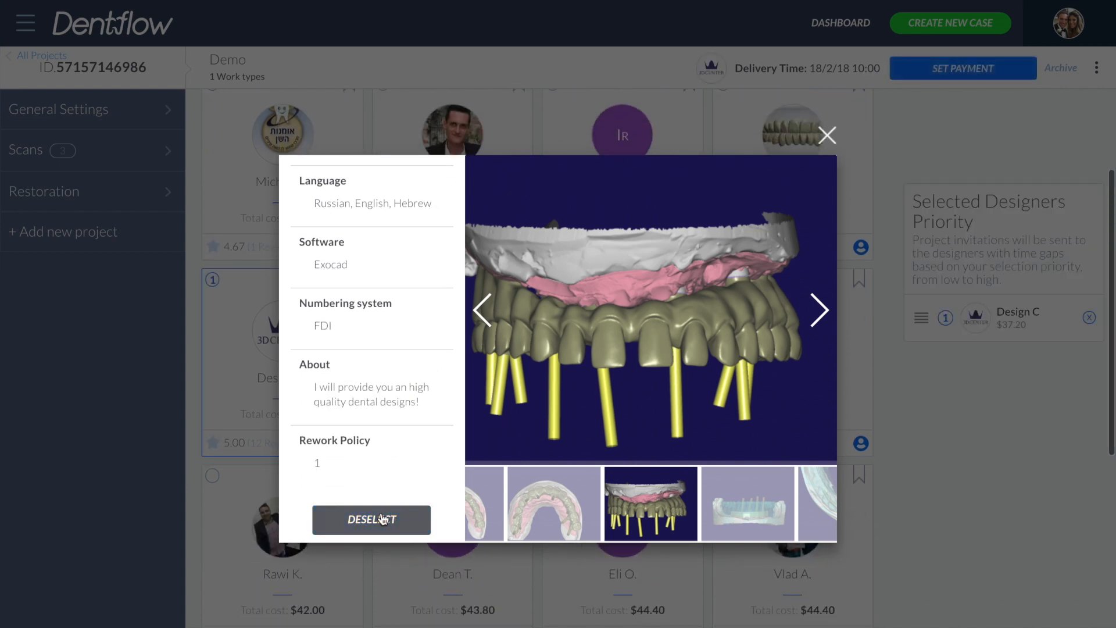
left_click(827, 136)
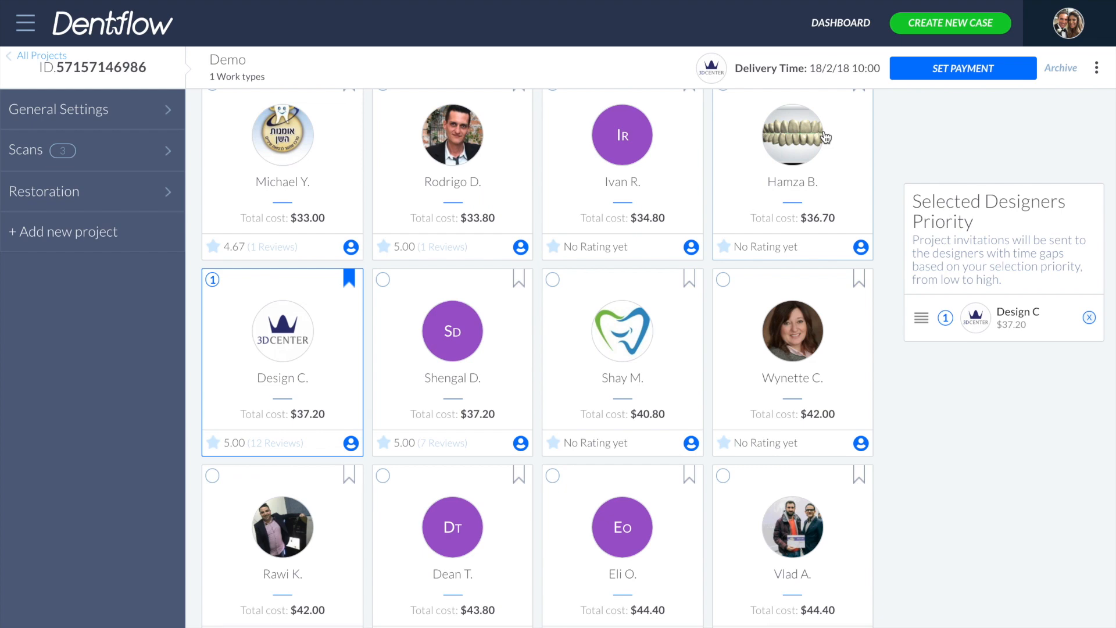
- Select the $49.20 and $64.80 designers, moving the $64.80 designer to second priority
scroll(802, 224, "down", 5)
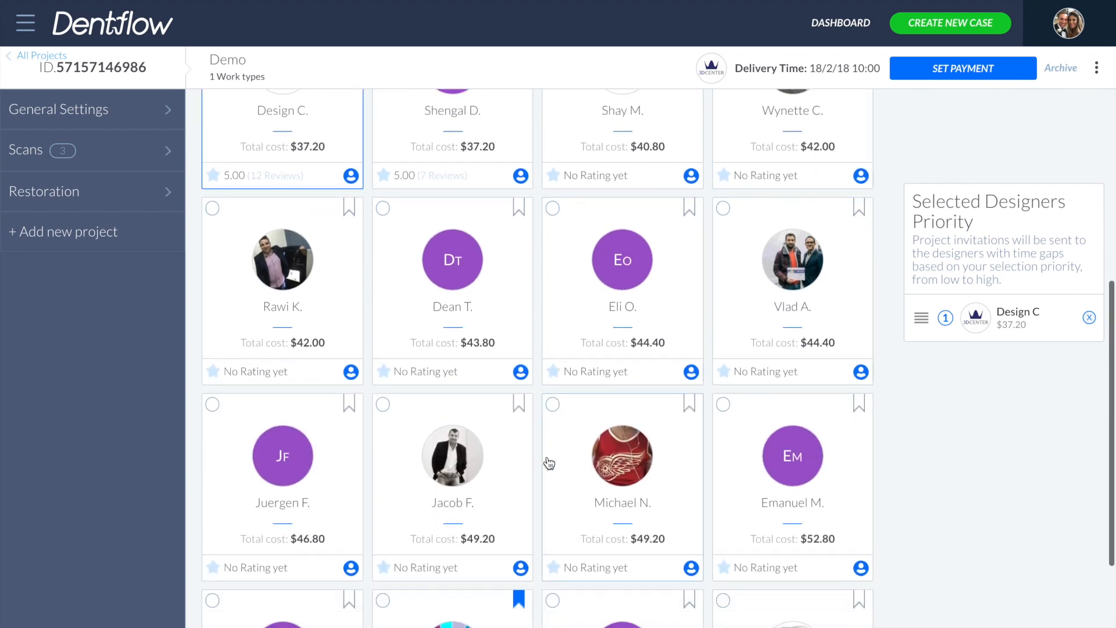
left_click(506, 474)
scroll(508, 475, "down", 3)
scroll(508, 475, "down", 2)
left_click(331, 529)
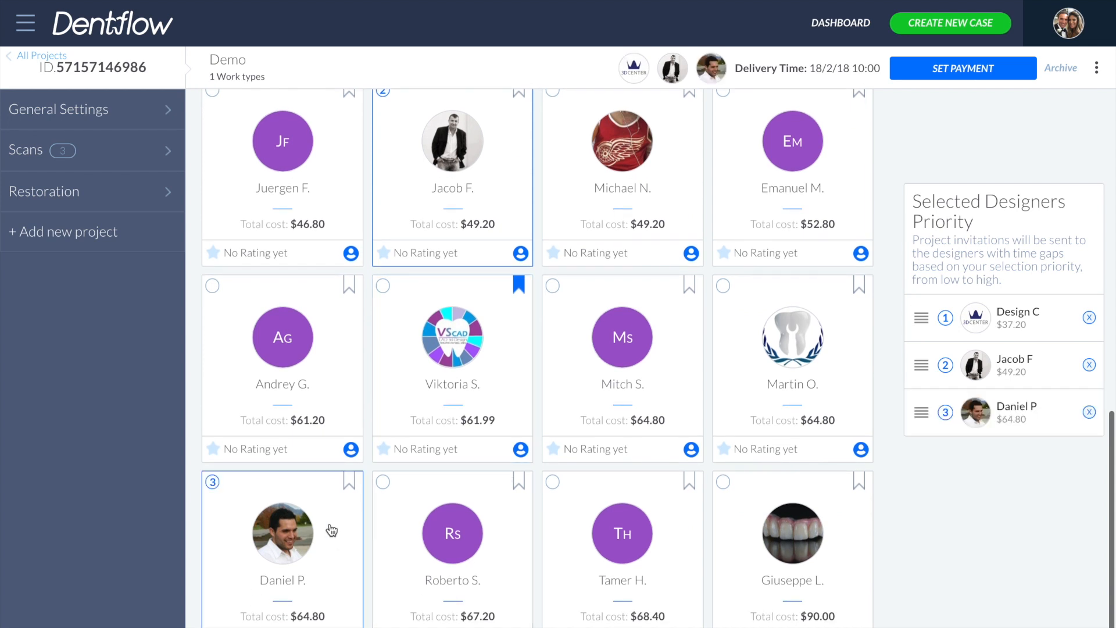
scroll(564, 521, "up", 6)
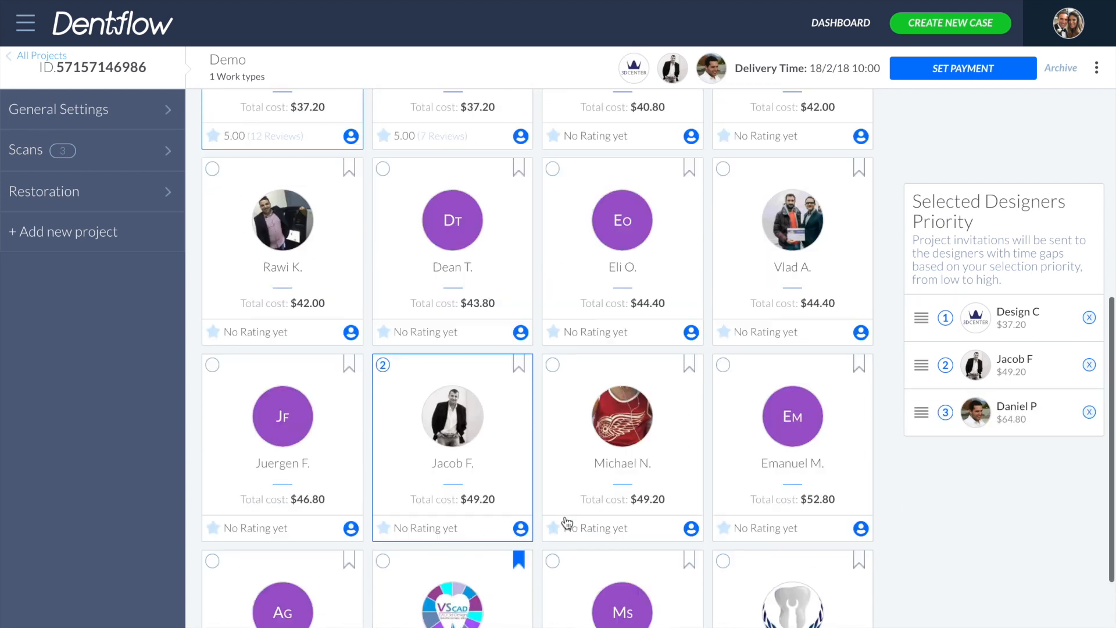
left_click_drag(910, 415, 926, 358)
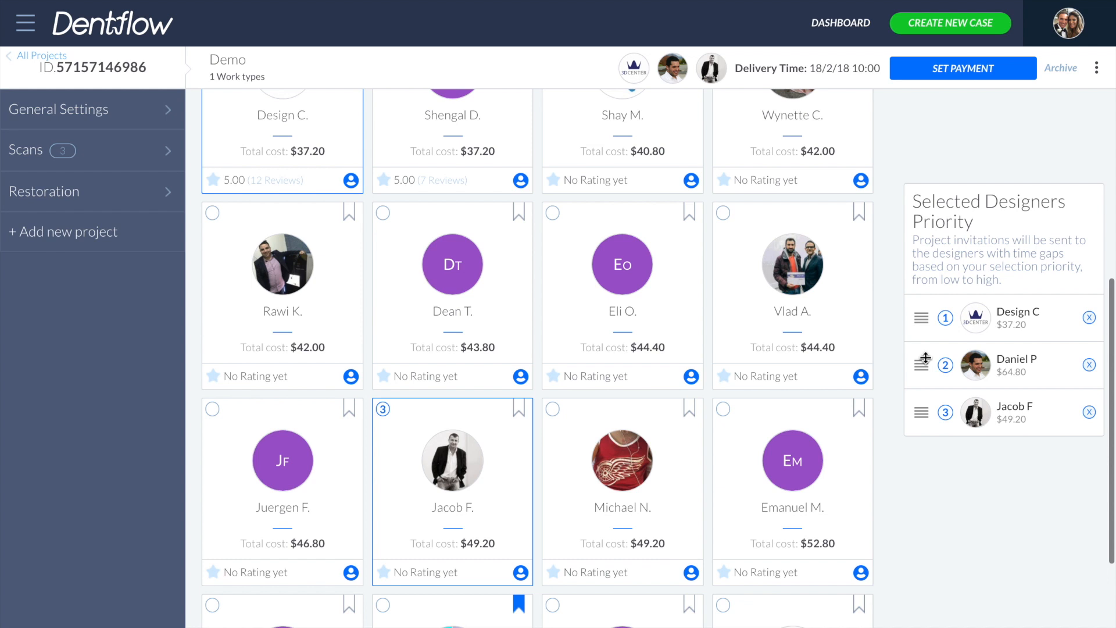
- Set the case payment using the saved Visa card
left_click(973, 71)
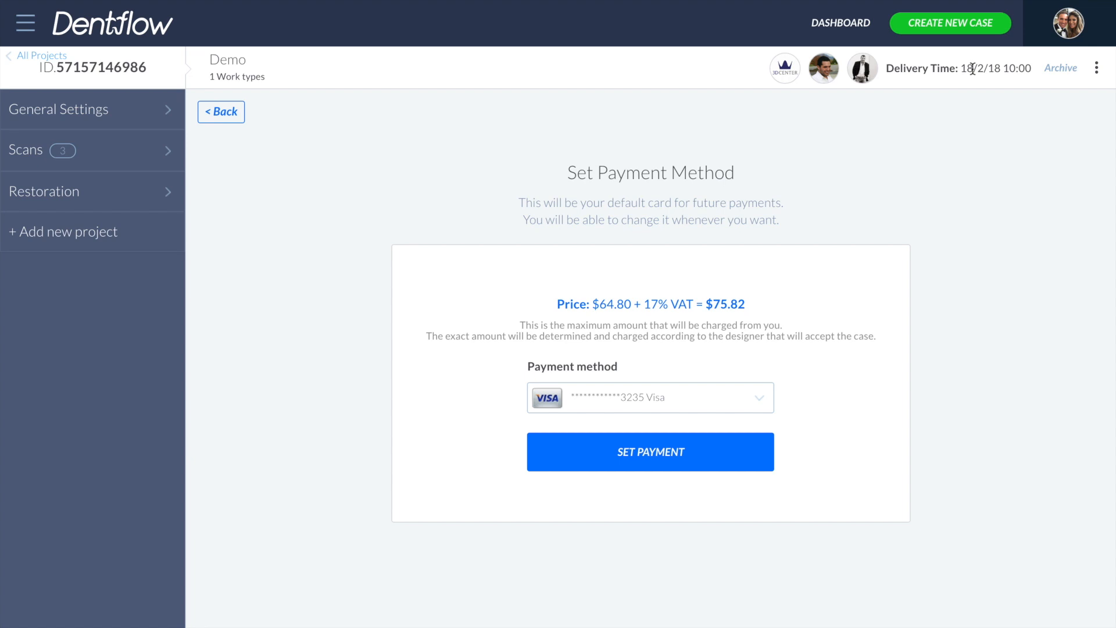
left_click(655, 455)
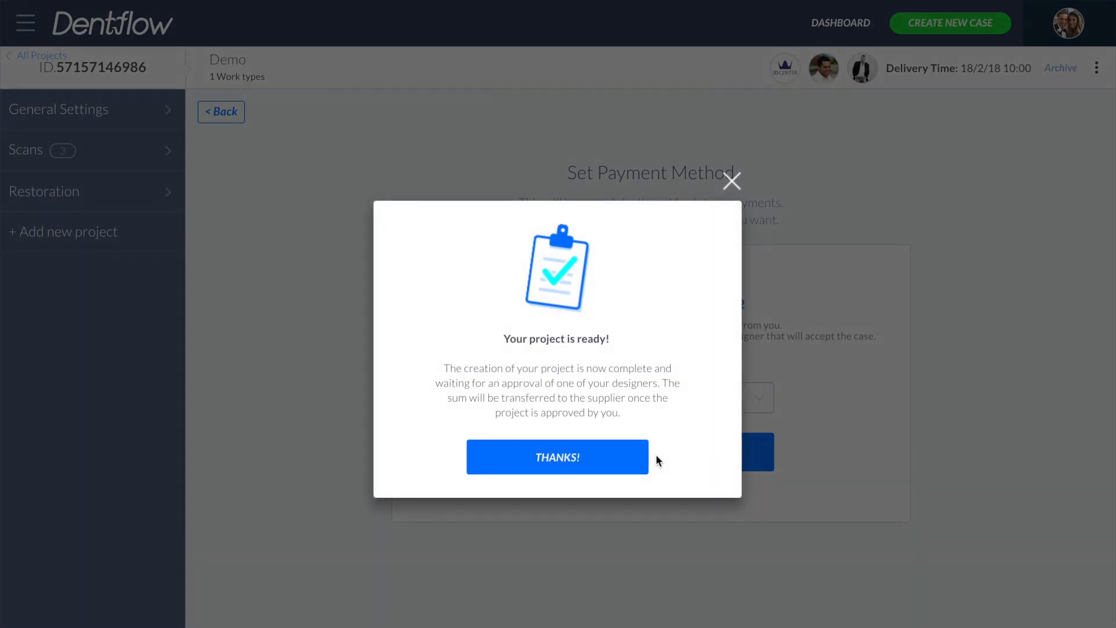
left_click(572, 457)
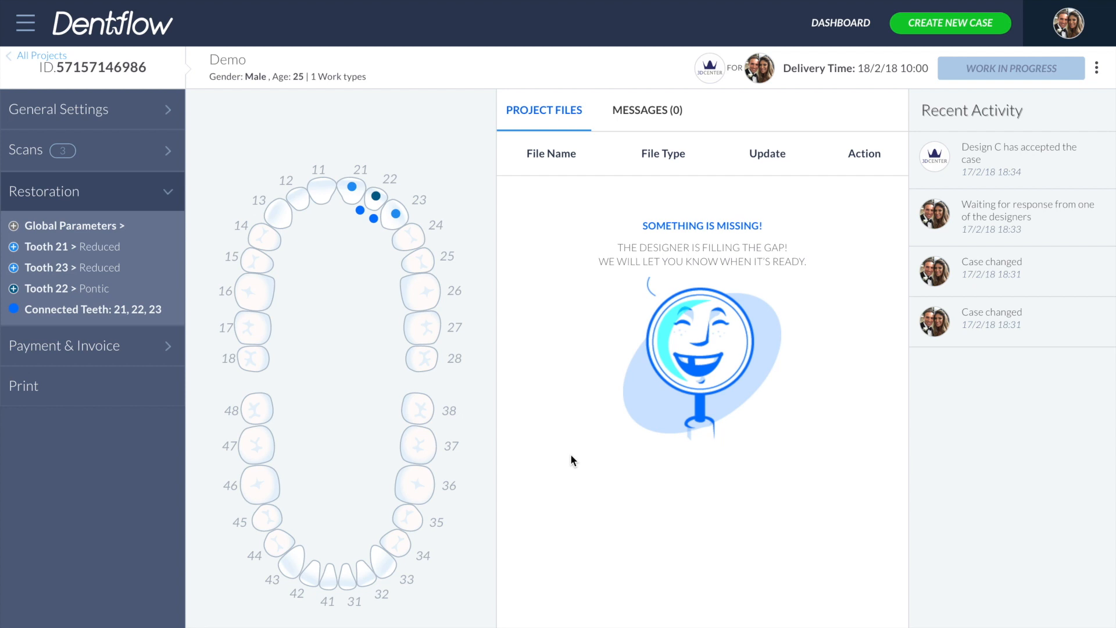
- Send the message "Thank you" to the designer in the case messages
left_click(667, 115)
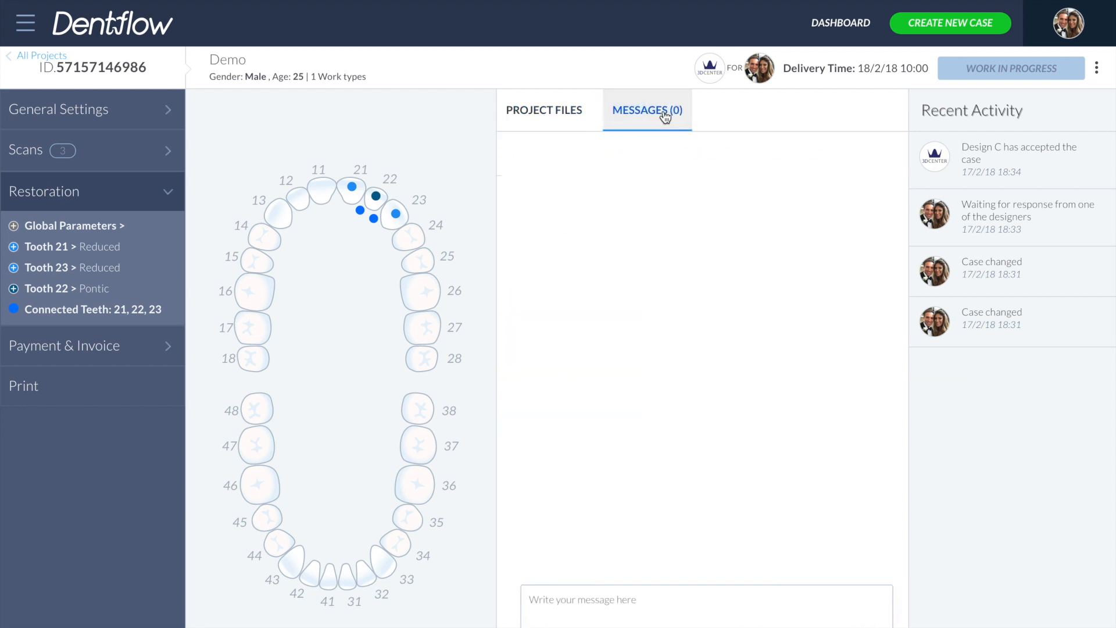
left_click(629, 623)
type("Thank you")
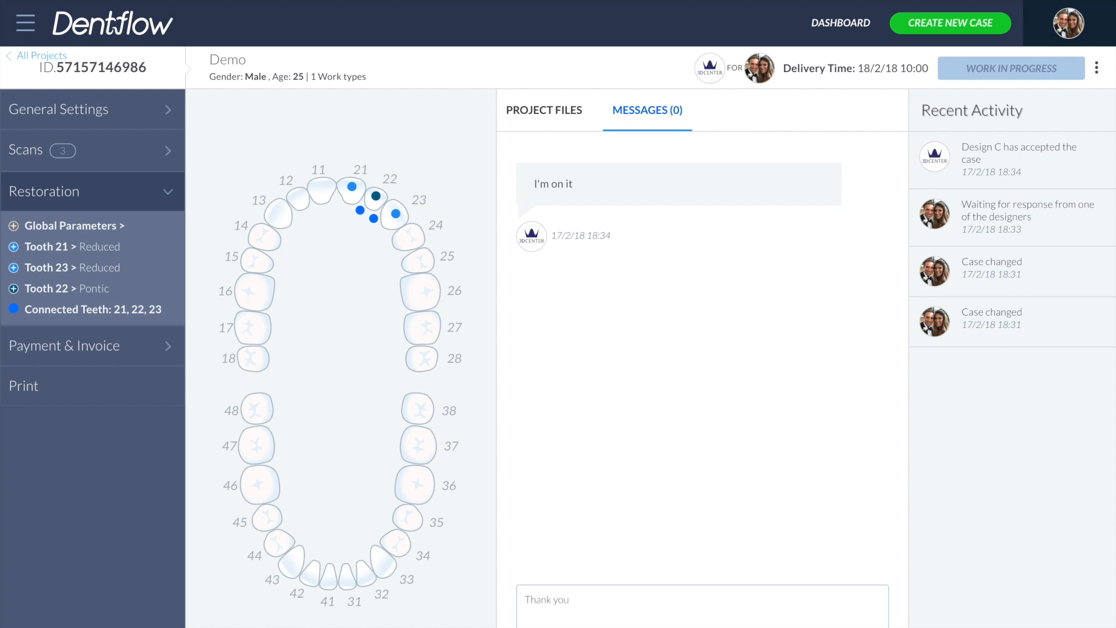
key("Return")
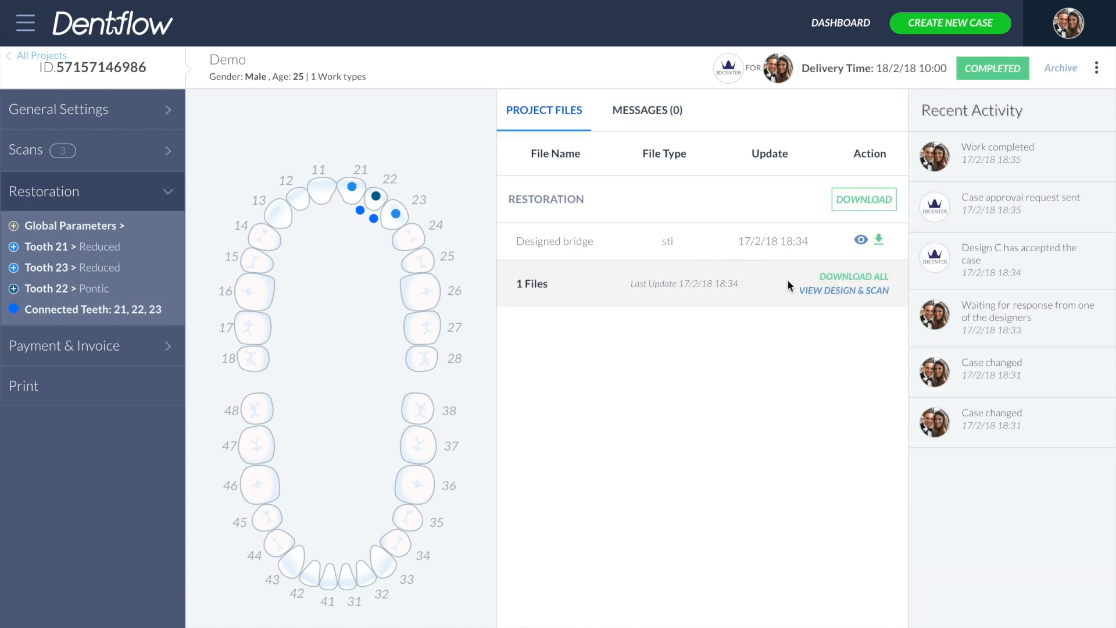
- Open the design and scan viewer and rotate the 3D jaw model to inspect the designed bridge
left_click(815, 289)
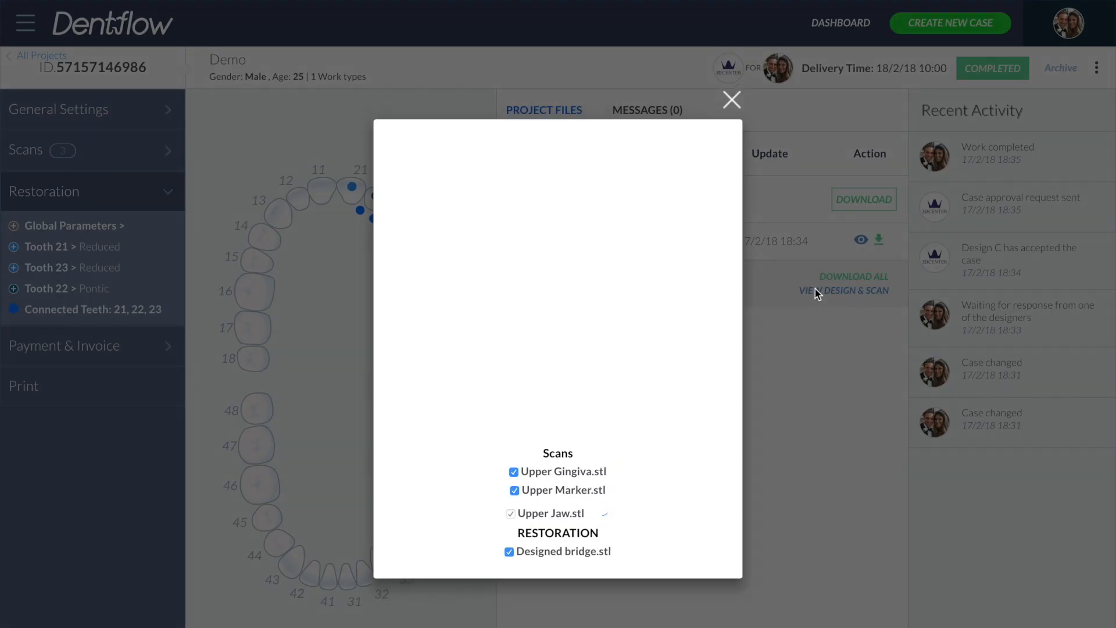
scroll(525, 292, "up", 5)
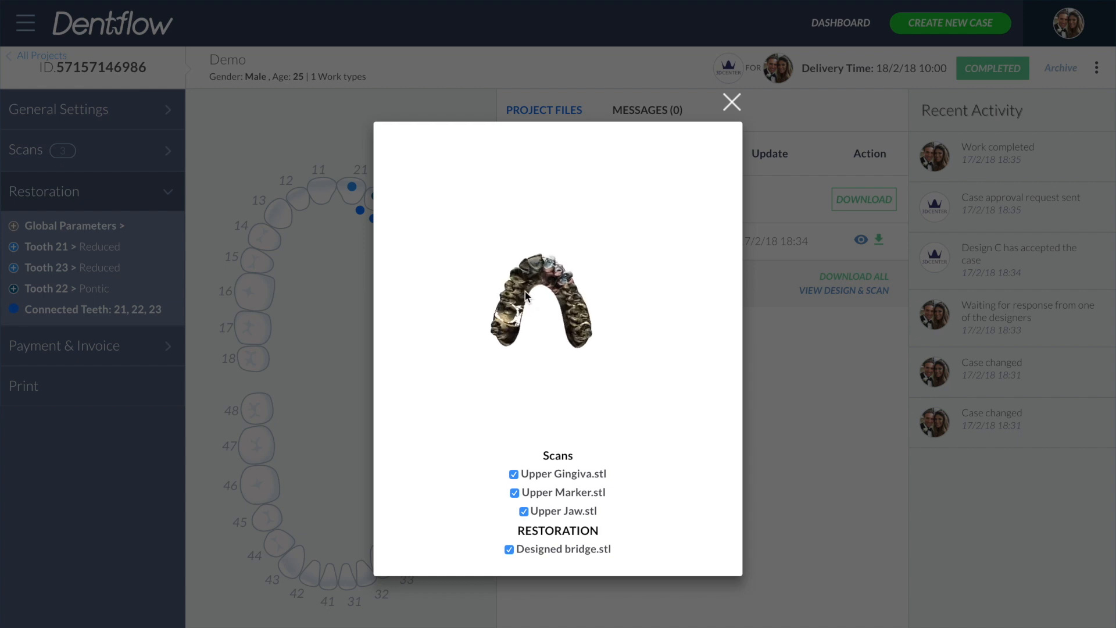
left_click_drag(525, 295, 508, 434)
left_click(535, 496)
left_click_drag(594, 296, 627, 181)
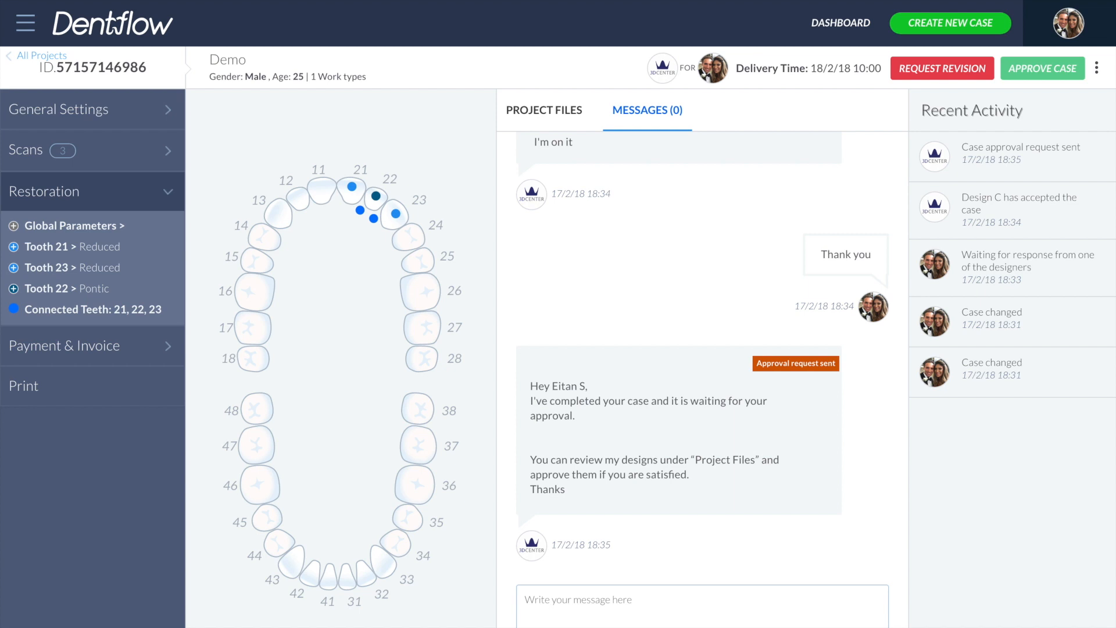
- Approve the case, adding a "Thank you" note for the designer
left_click(1046, 69)
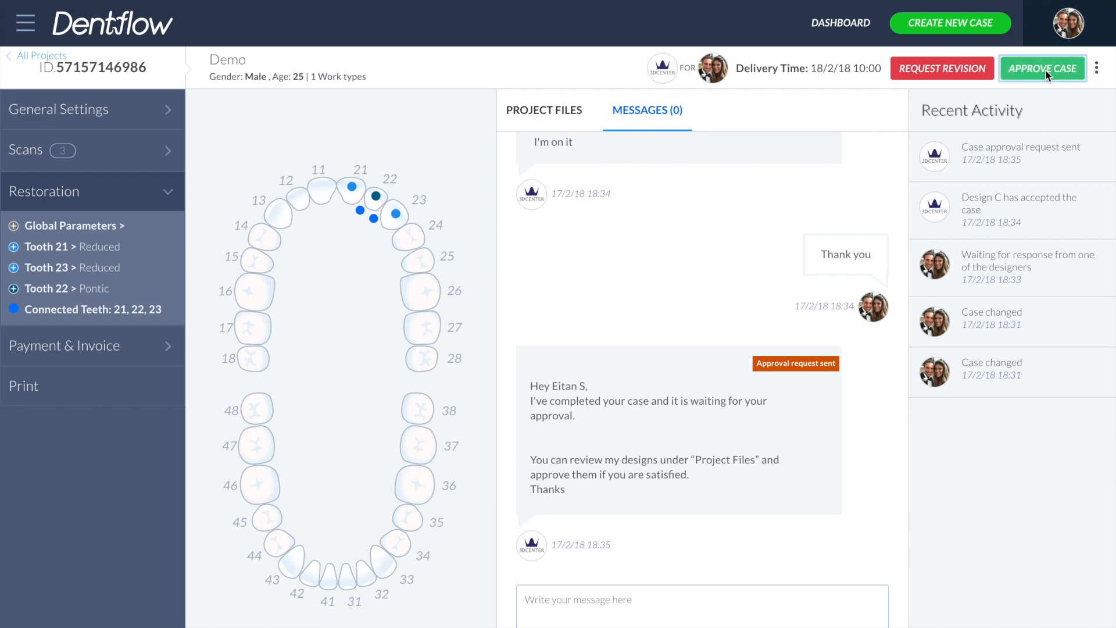
left_click(581, 361)
type("Thank you")
left_click(449, 403)
left_click(553, 465)
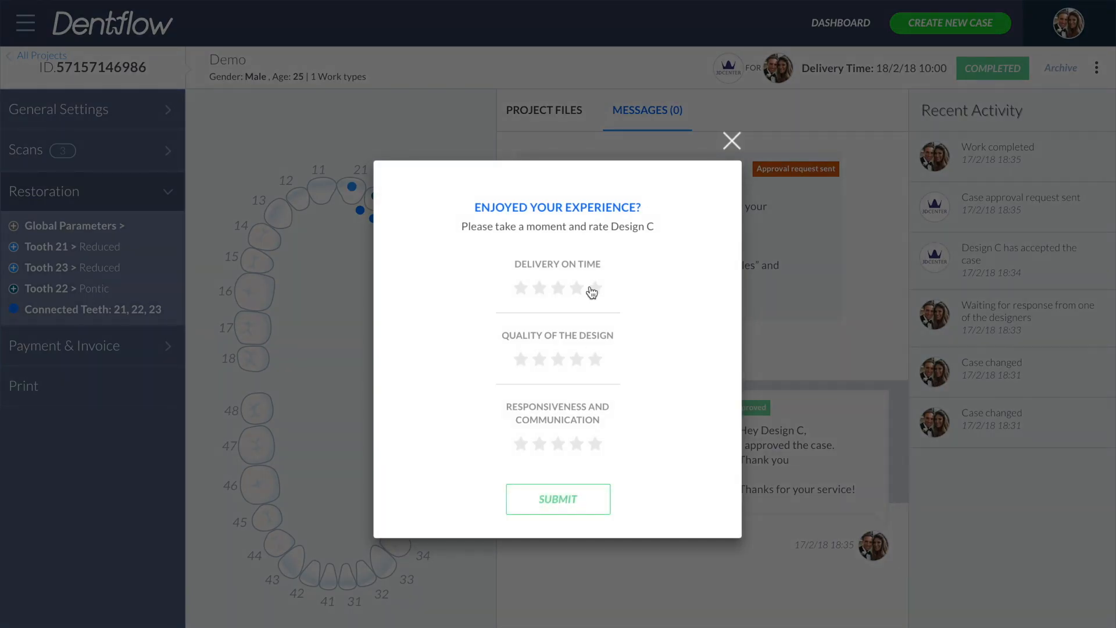
- Rate Design C five stars for delivery on time, design quality and responsiveness, and submit the rating
left_click(592, 288)
left_click(594, 359)
left_click(595, 444)
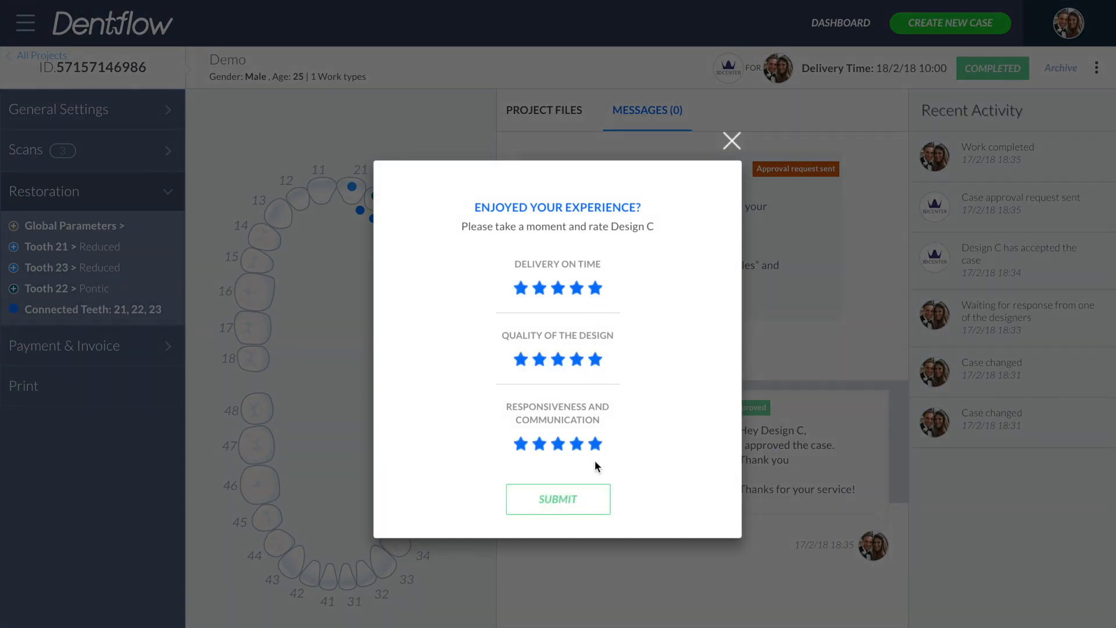
left_click(561, 506)
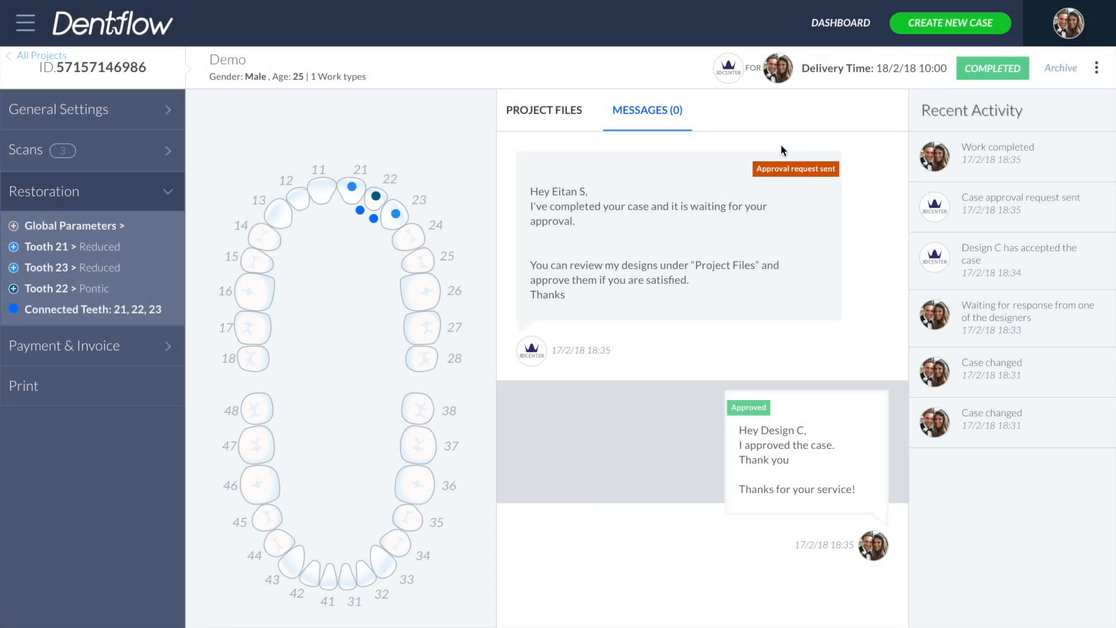
- Return to the dashboard
left_click(832, 26)
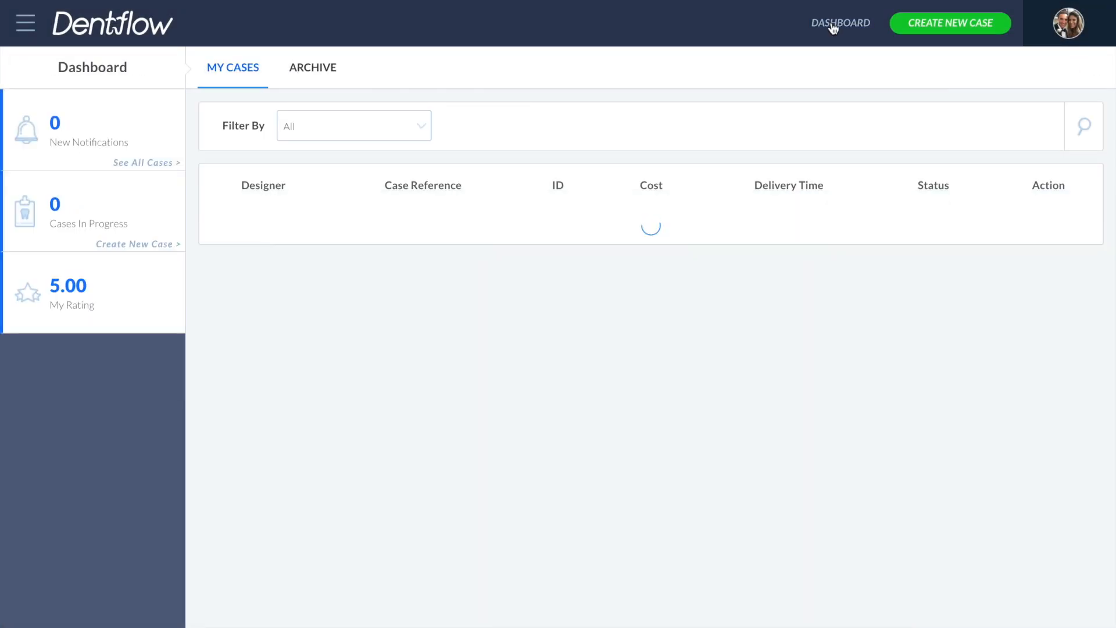